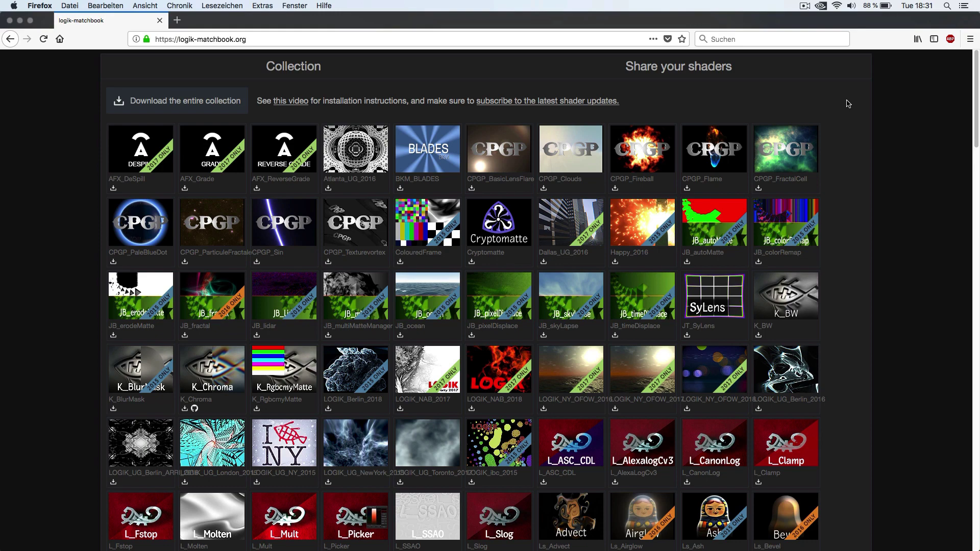
Scroll through the shader grid, then download the whole collection as MatchboxShaderCollection.tgz.
scroll(847, 104, "down", 20)
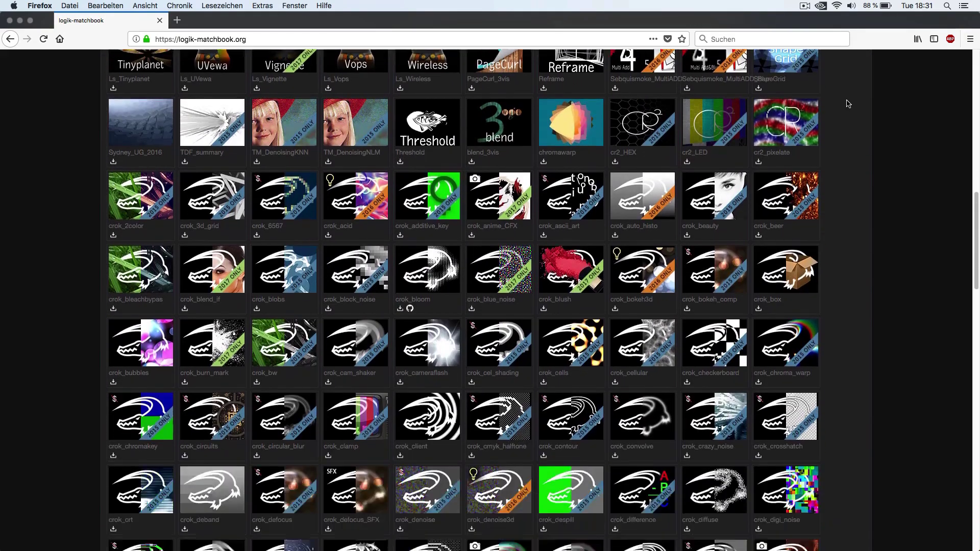
scroll(848, 104, "down", 12)
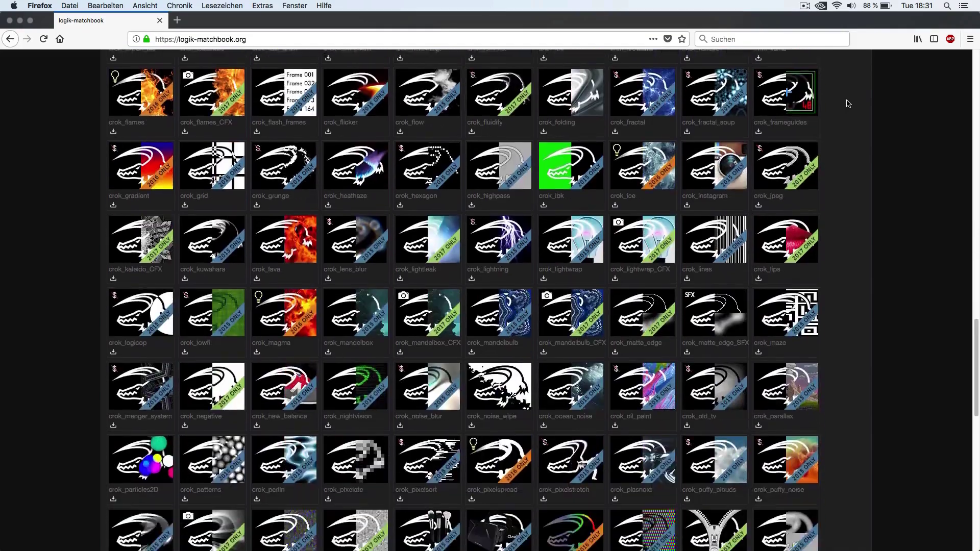
scroll(848, 104, "down", 10)
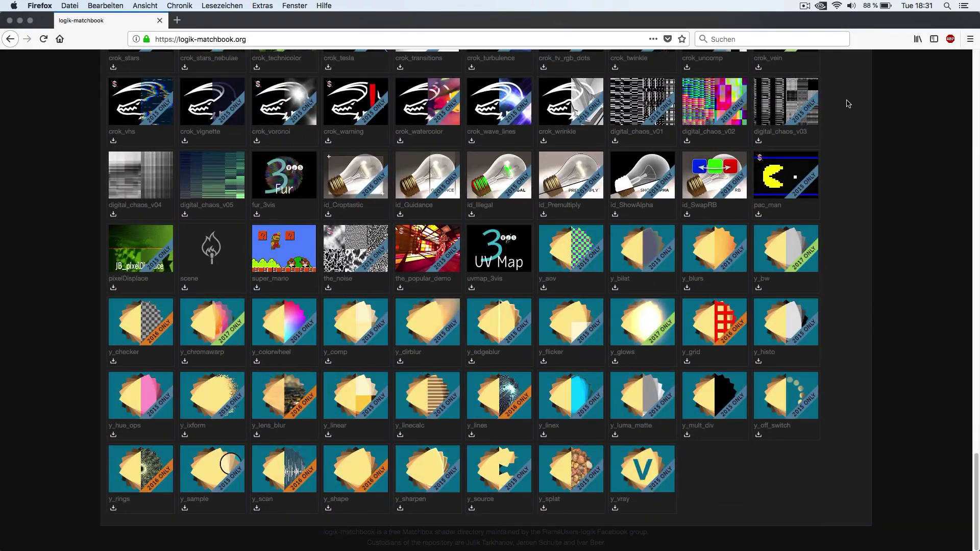
scroll(848, 103, "up", 20)
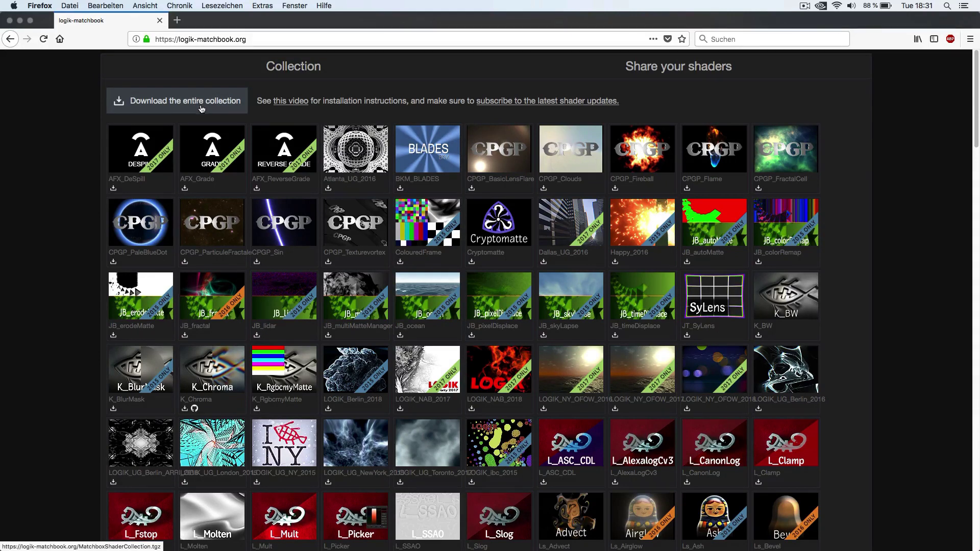
left_click(201, 108)
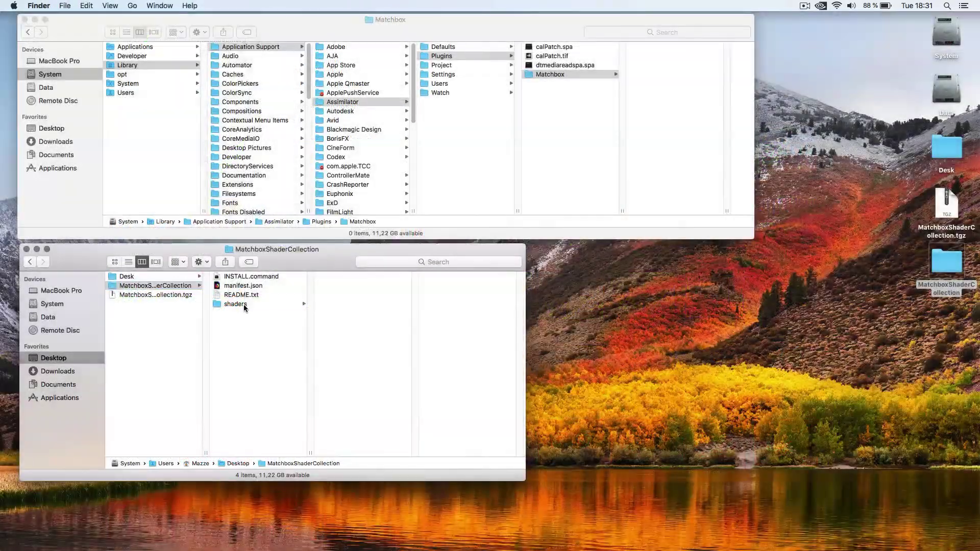
Copy every file in the shaders folder into Library/Application Support/Assimilator/Plugins/Matchbox.
left_click(241, 304)
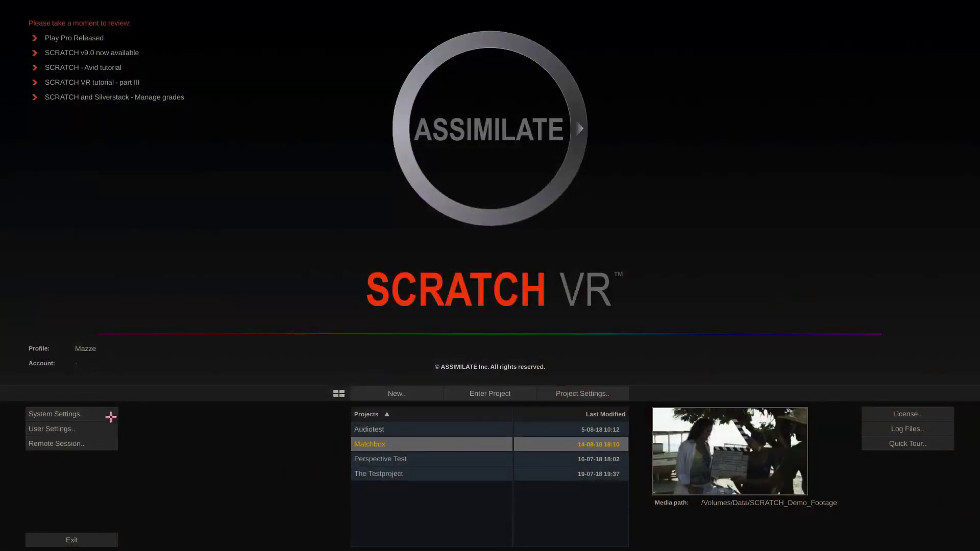
left_click(107, 414)
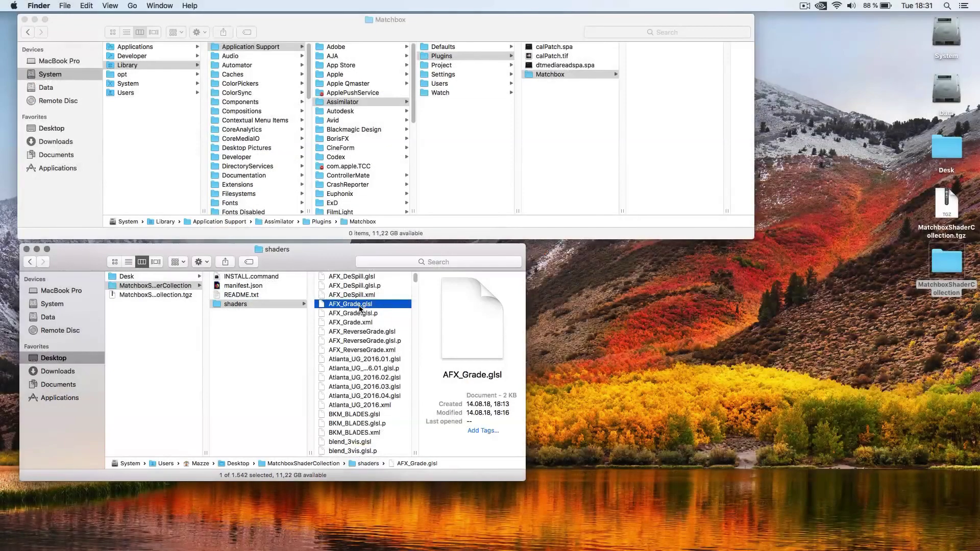
key("super+a")
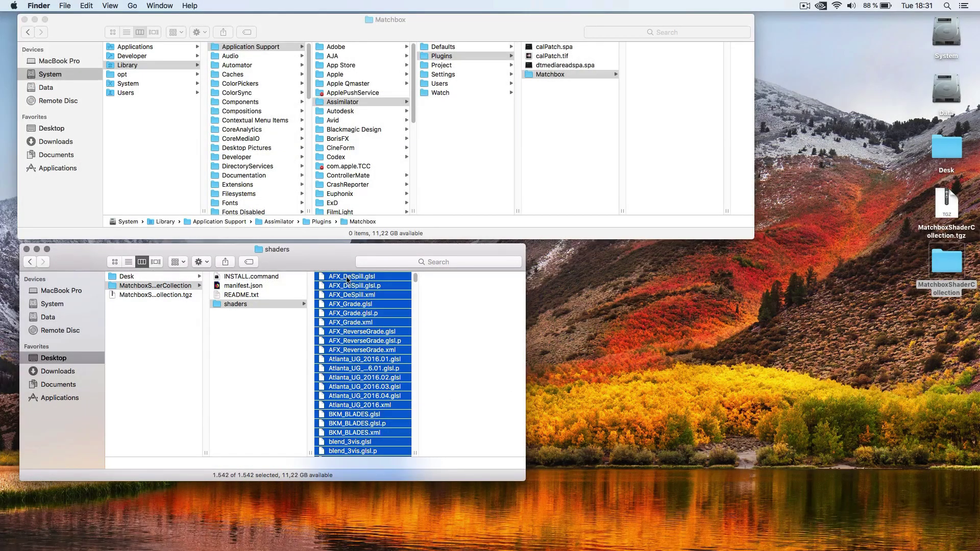
left_click_drag(349, 280, 666, 140)
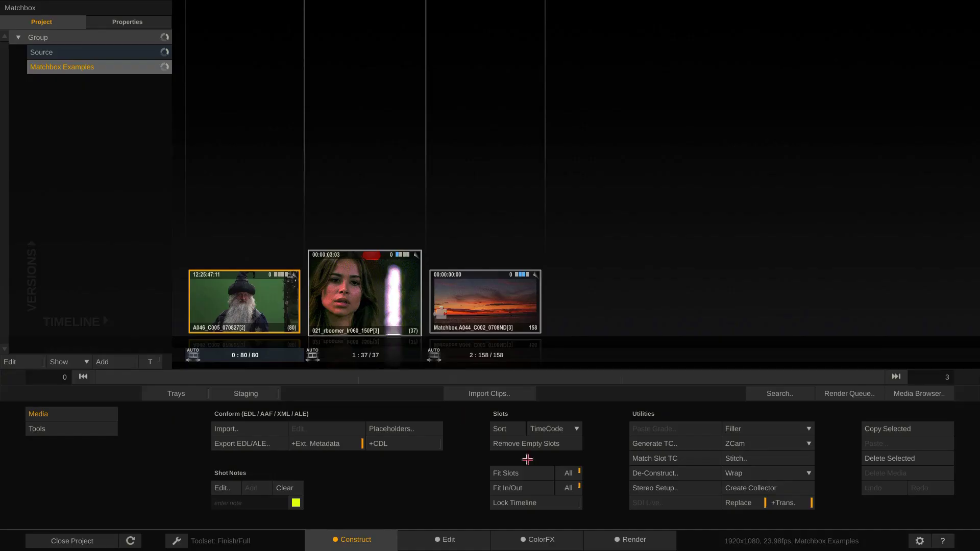
Switch to the ColorFX page with clip A046_C005_070827[2] loaded in the viewer.
left_click(561, 540)
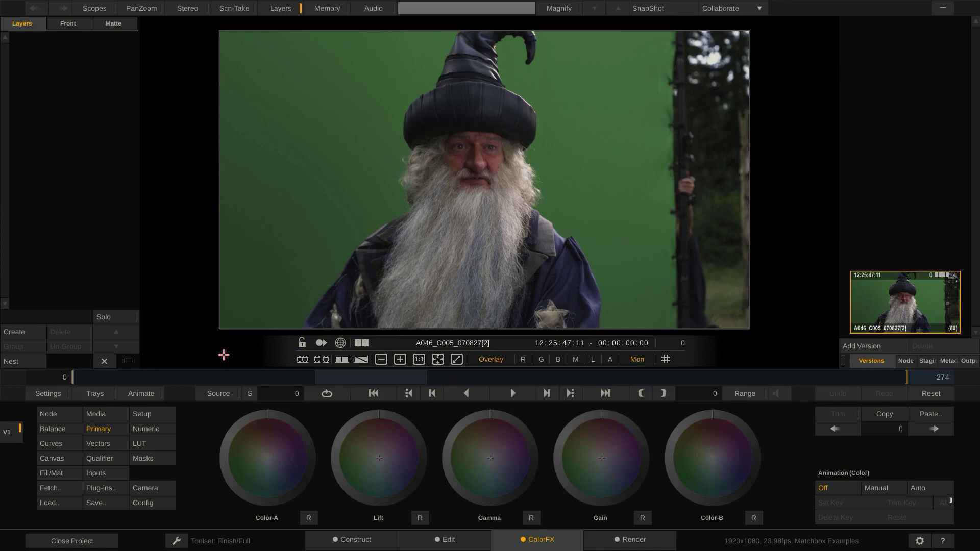
Add then delete grading layers, nest the clip in the Node Tree, and collapse back.
left_click(16, 332)
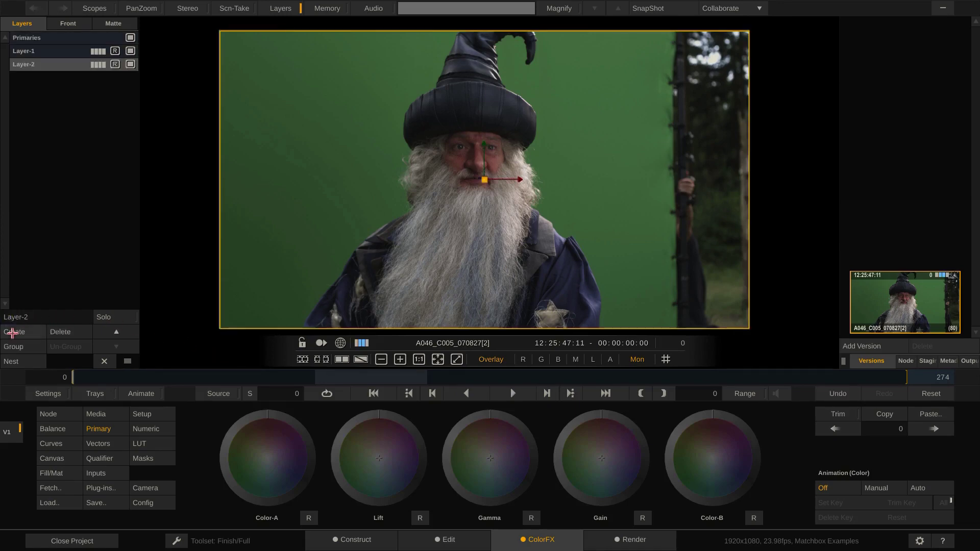
left_click(60, 332)
left_click(61, 331)
left_click(60, 332)
left_click(60, 331)
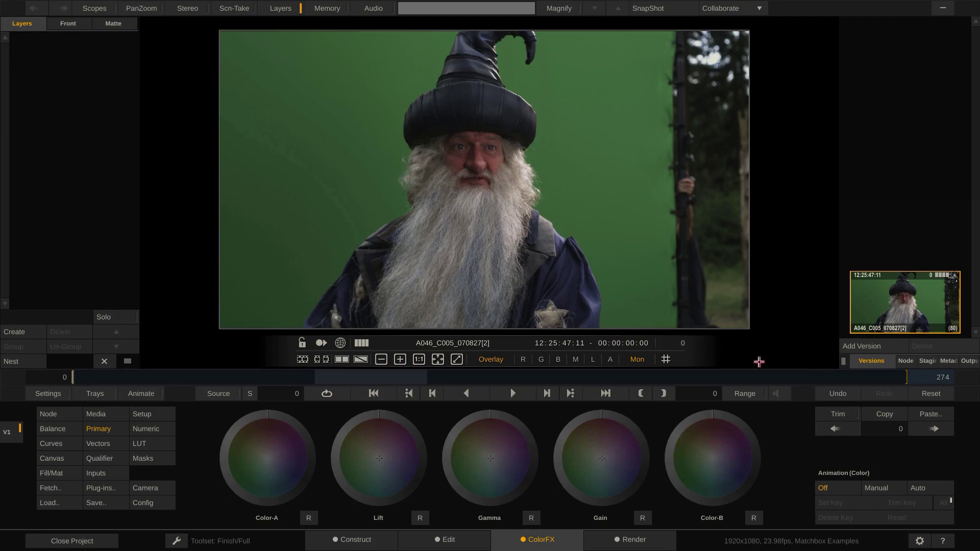
left_click(905, 361)
left_click(936, 346)
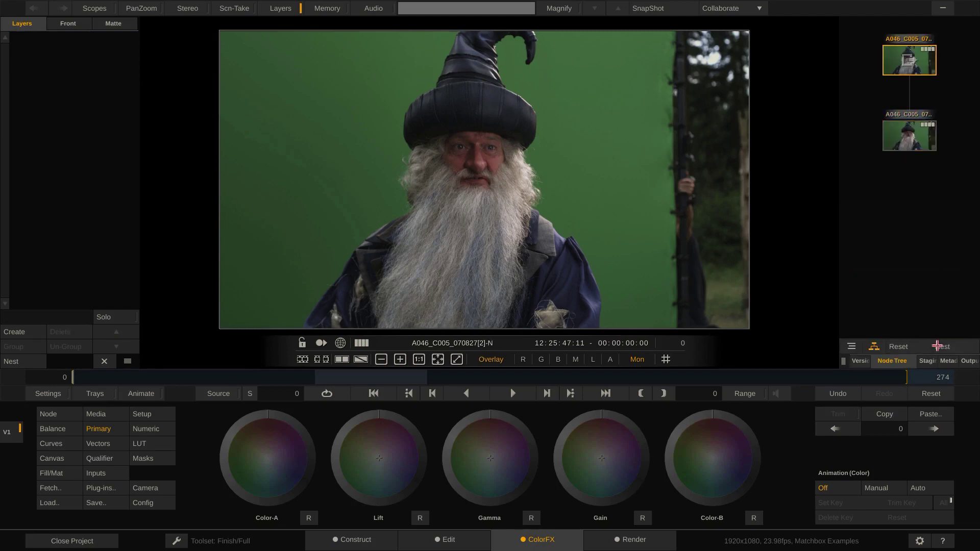
left_click_drag(900, 203, 901, 277)
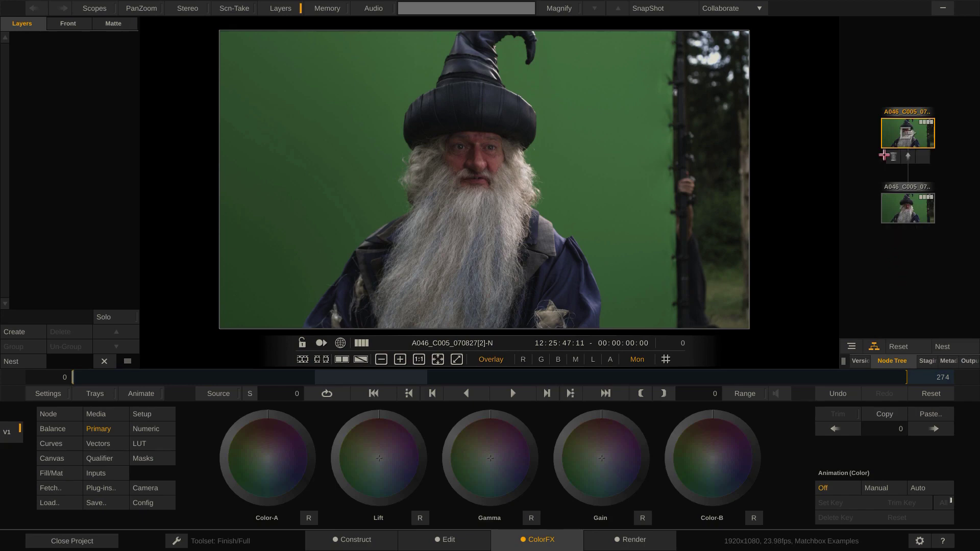
double_click(890, 156)
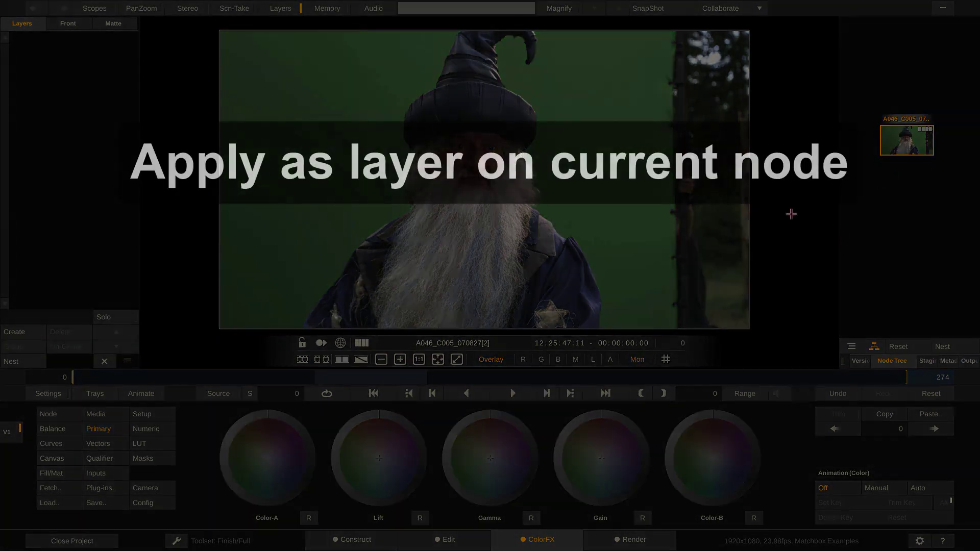
Repeat: add and delete layers including Primaries, nest again, and return to one clip node.
left_click(13, 332)
left_click(12, 332)
left_click(12, 331)
left_click(12, 332)
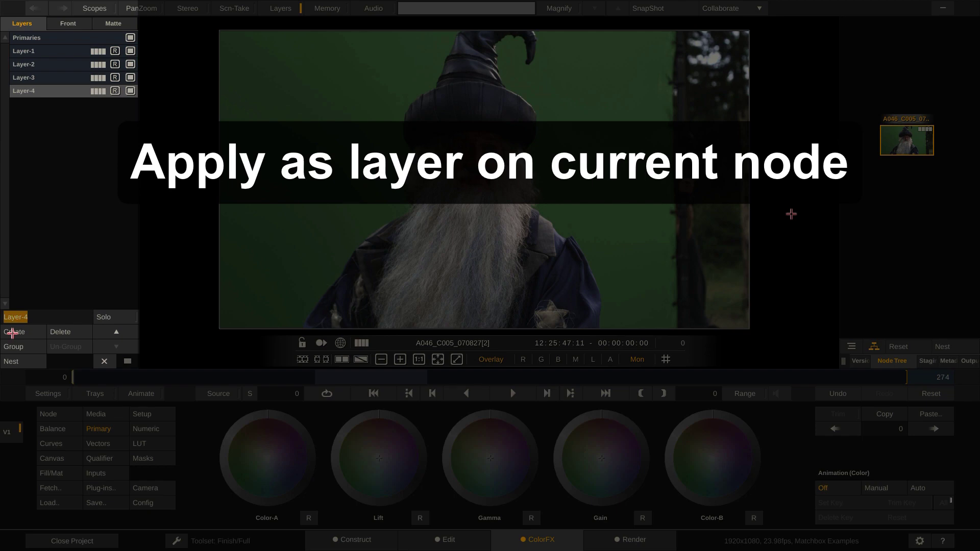
left_click(60, 332)
left_click(60, 332)
left_click(59, 332)
left_click(60, 332)
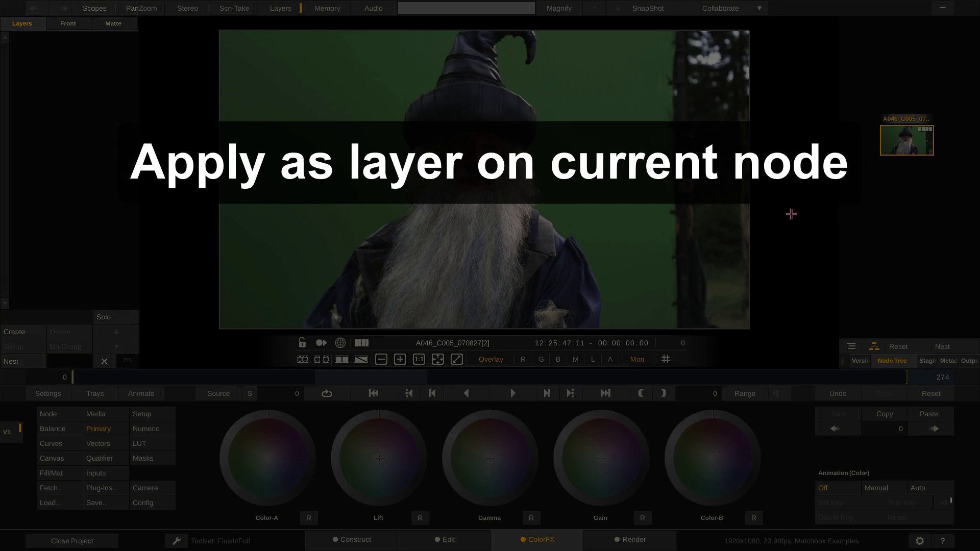
left_click(937, 345)
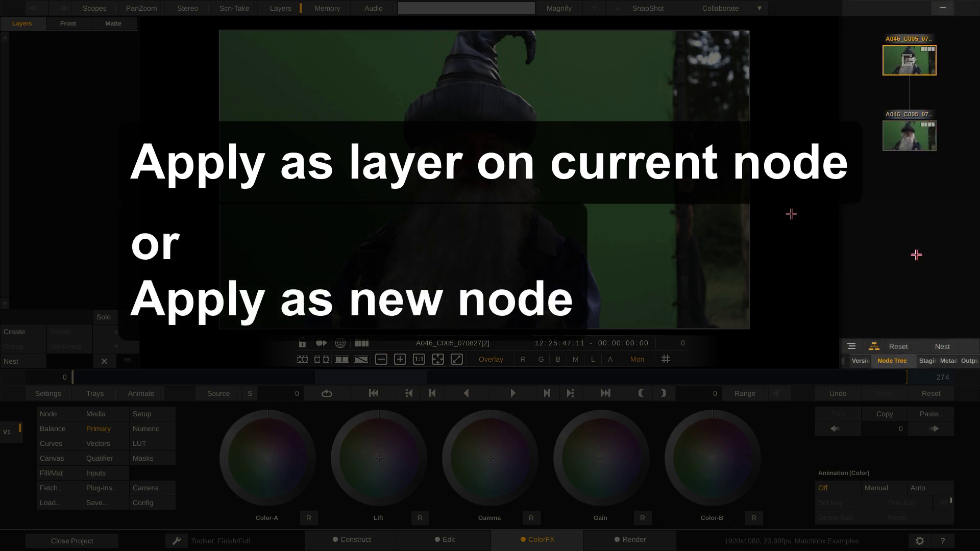
left_click_drag(899, 205, 901, 276)
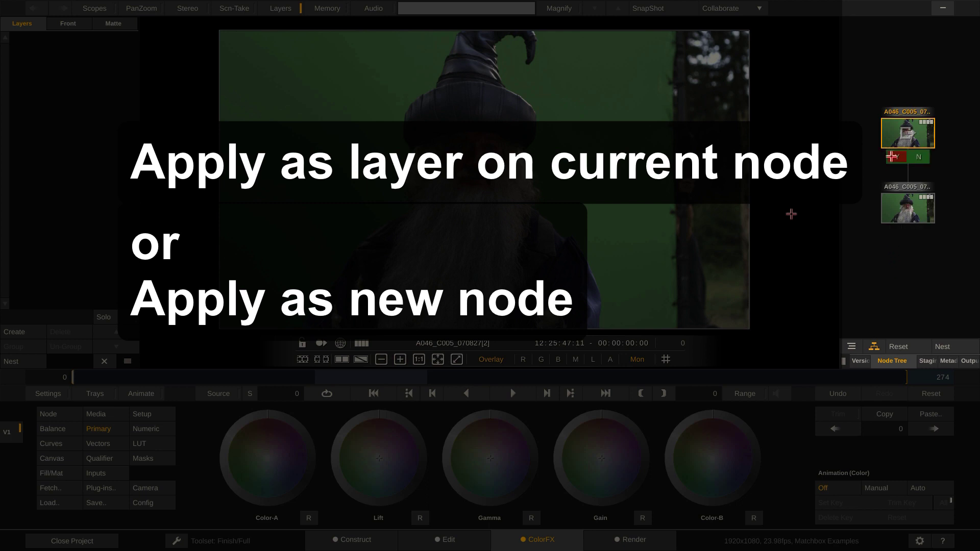
double_click(892, 153)
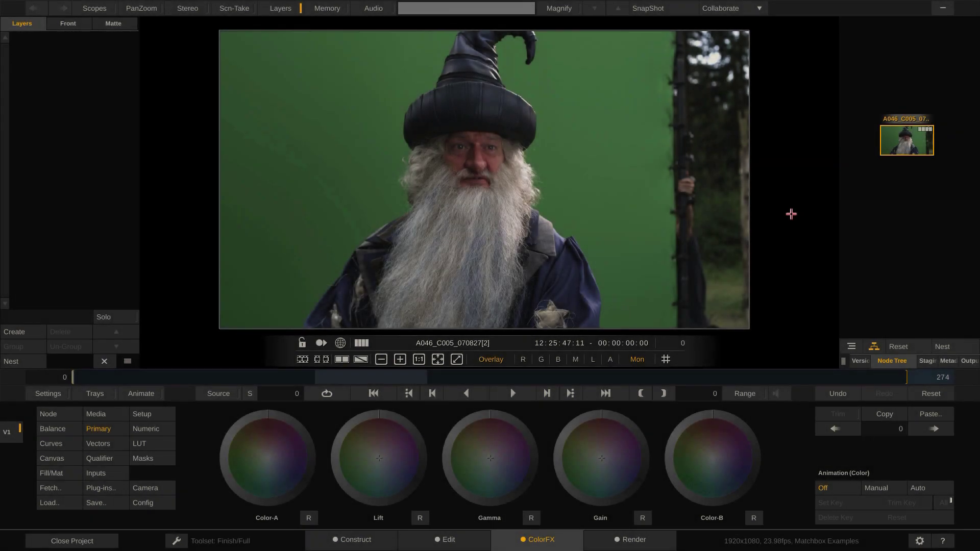
Open Versions and loop playback of the wizard shot over its range.
left_click(860, 358)
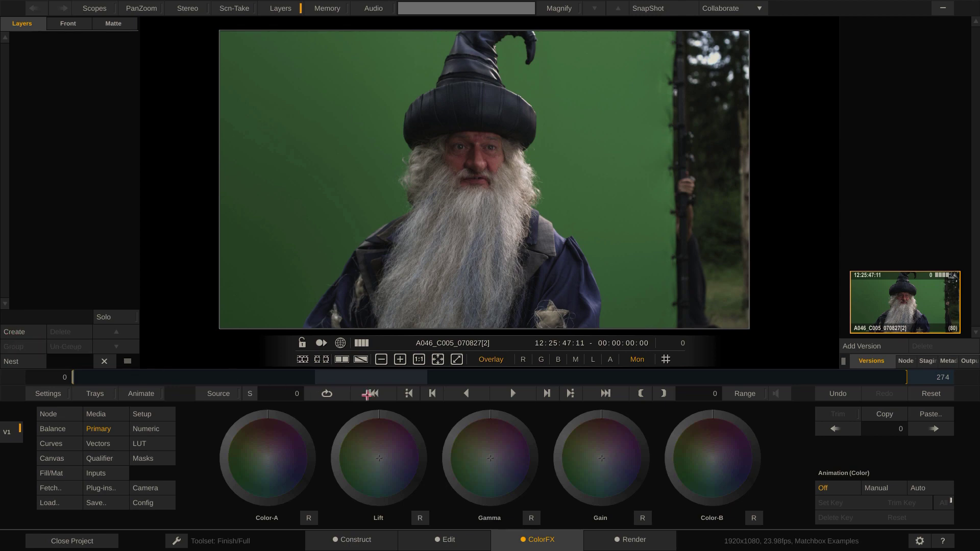
left_click(513, 394)
left_click(739, 394)
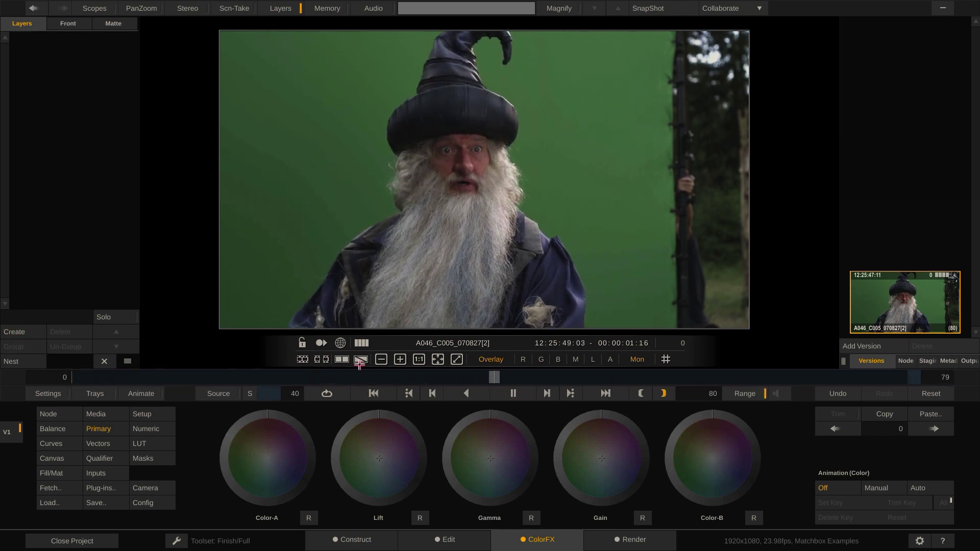
Add a new layer named Background and bring up the Matchbox Plug-in Browser.
left_click(17, 333)
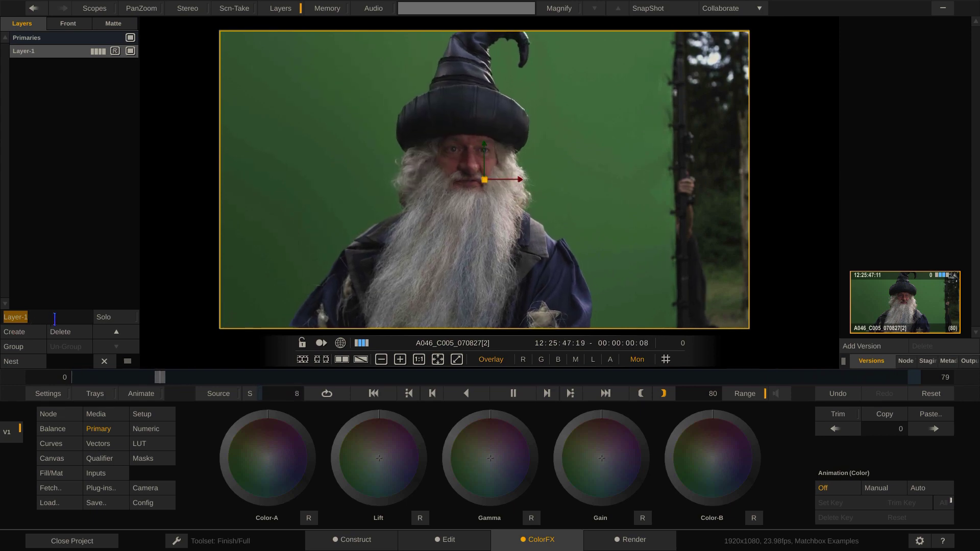
left_click(55, 318)
type("Background")
key("Return")
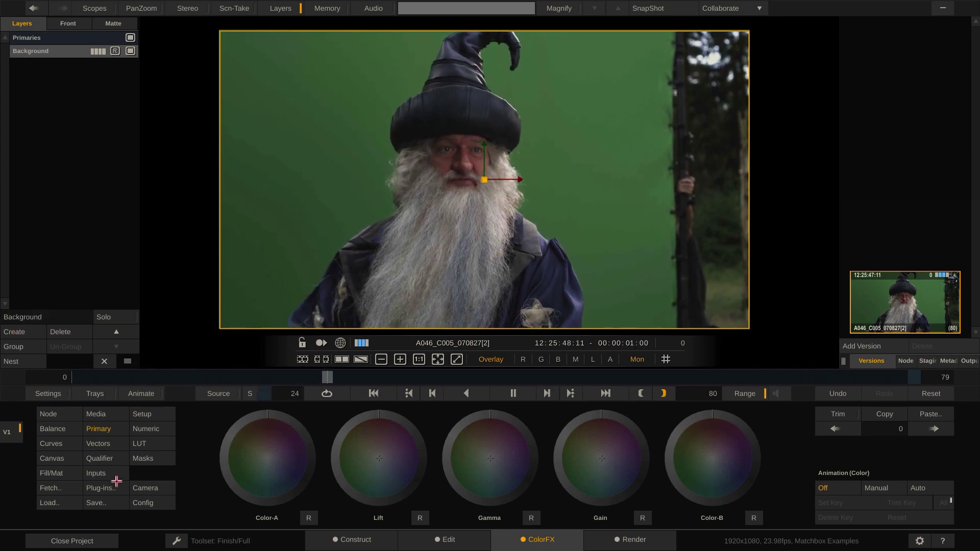
left_click(102, 488)
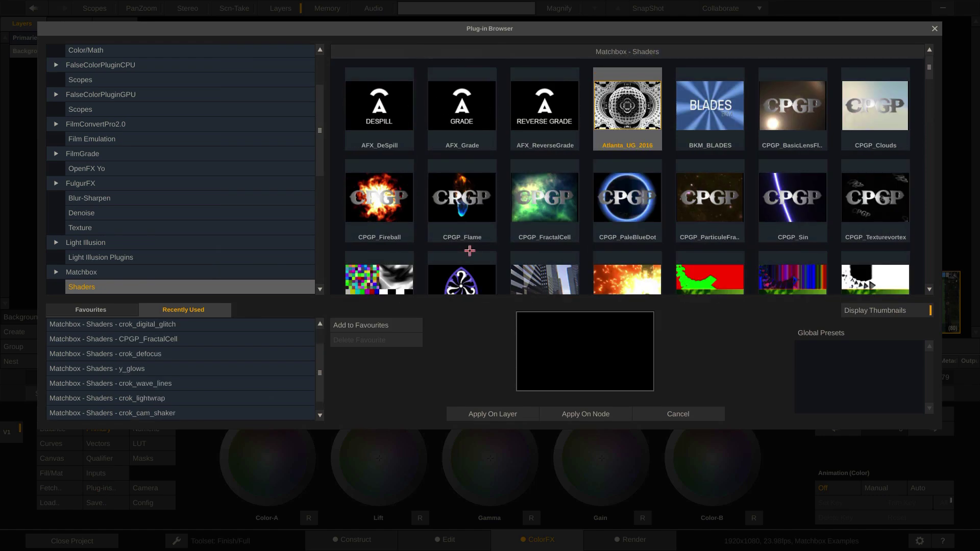
Apply the CPGP_FractalCell Matchbox shader to the Background layer.
left_click(549, 198)
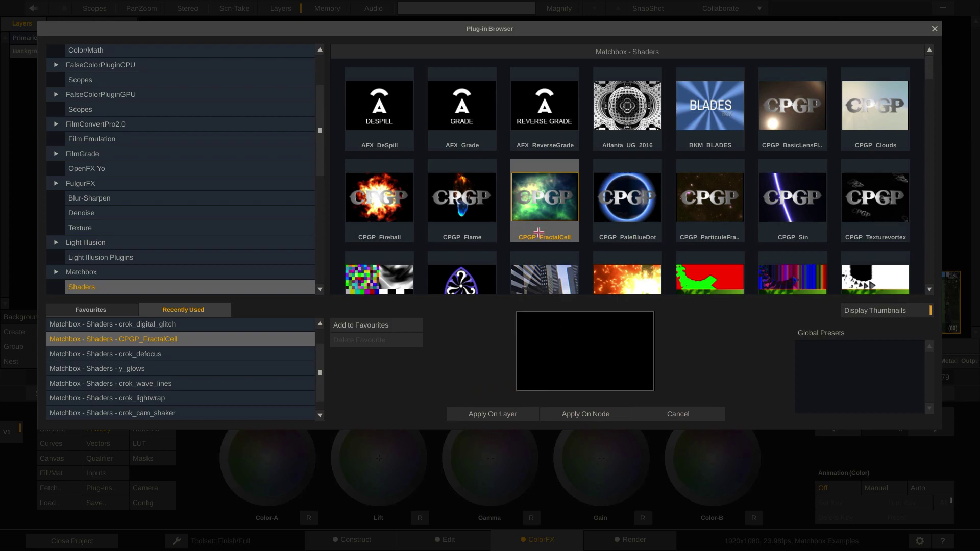
double_click(537, 202)
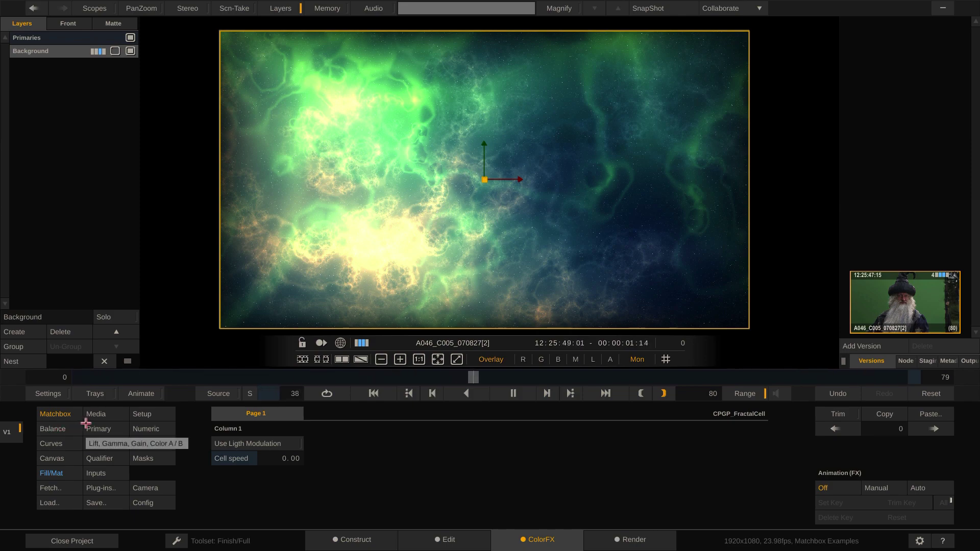
Set the FractalCell Cell speed slider to 13.83.
left_click_drag(296, 456, 308, 459)
left_click_drag(221, 428, 366, 472)
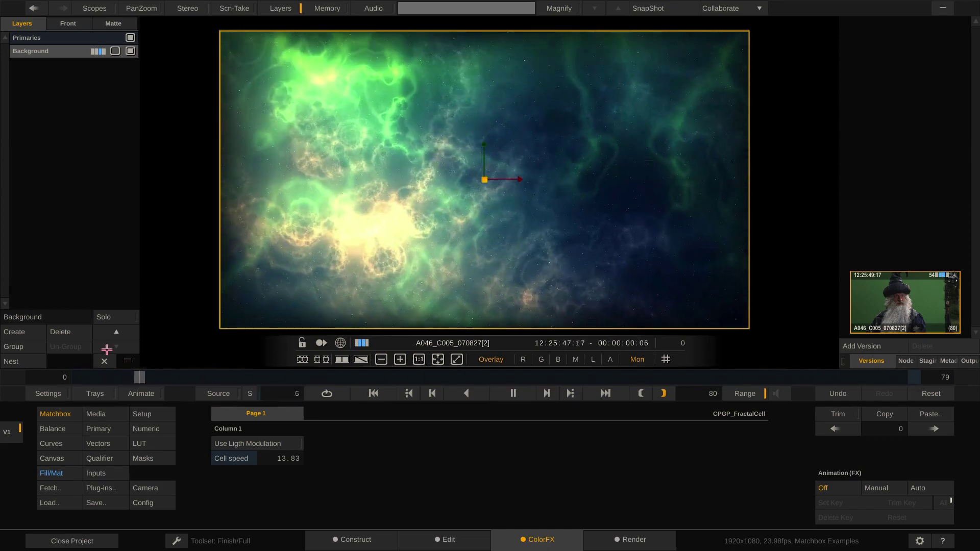
Add a layer named Foreground and show its green-screen wizard clip in the viewer.
left_click(17, 332)
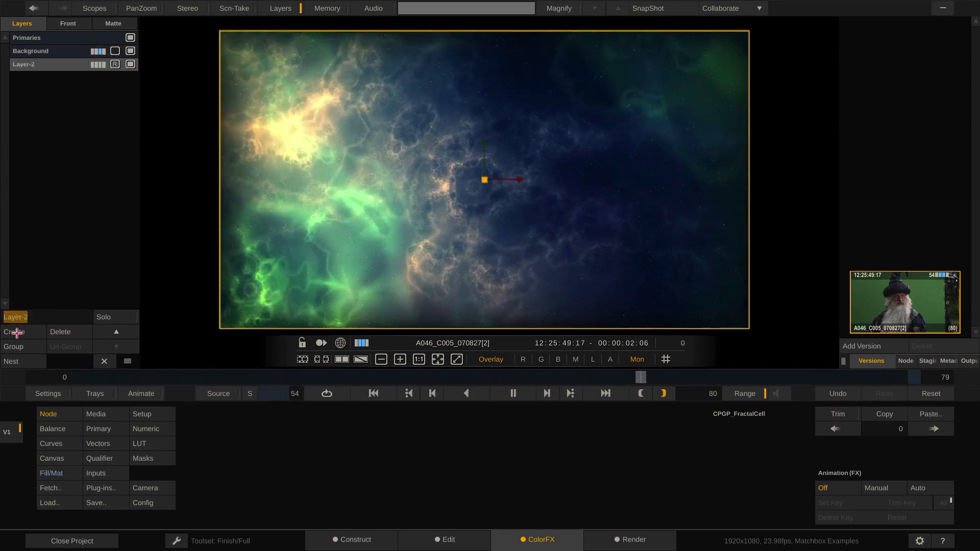
type("Foreground")
key("Return")
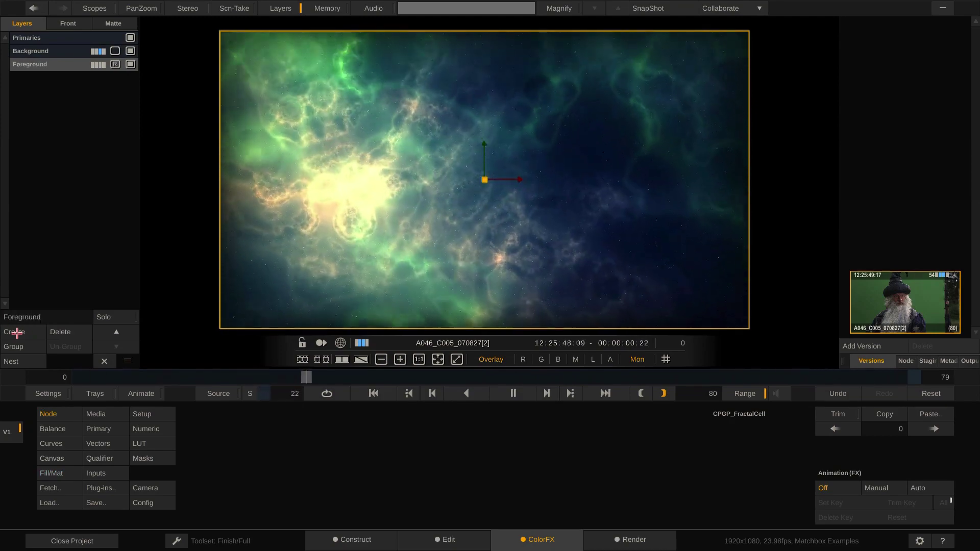
left_click(115, 64)
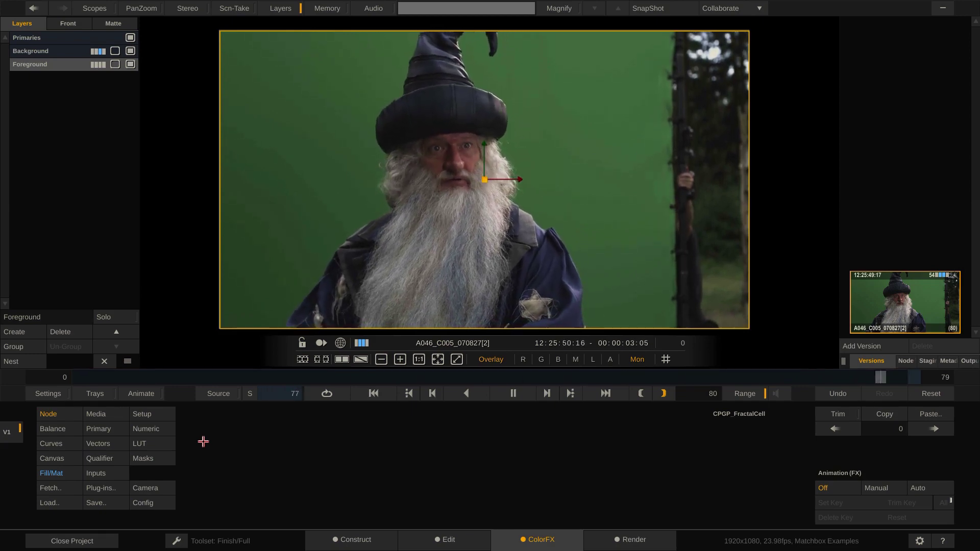
Key out the green screen with an inverted Chroma Keyer in the Qualifier.
left_click(100, 458)
left_click(253, 411)
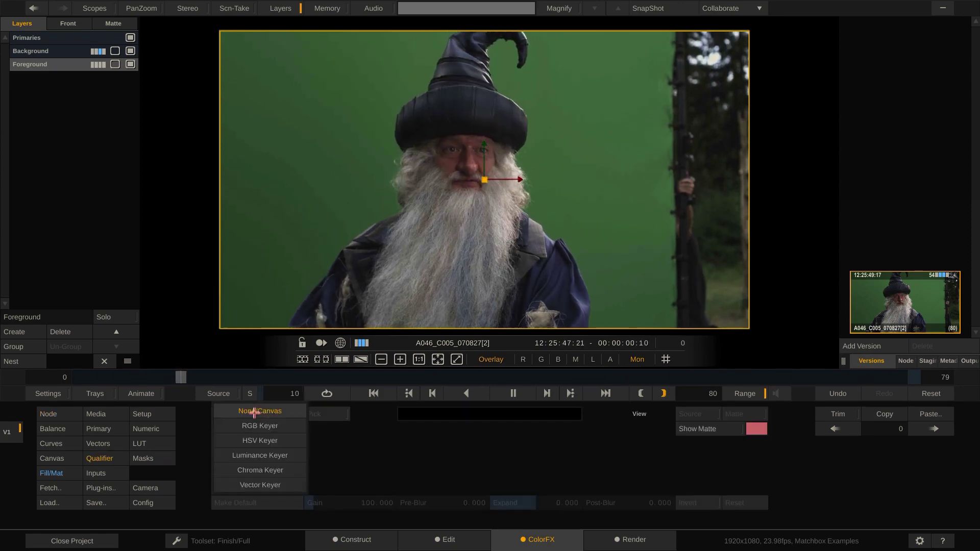
left_click(264, 468)
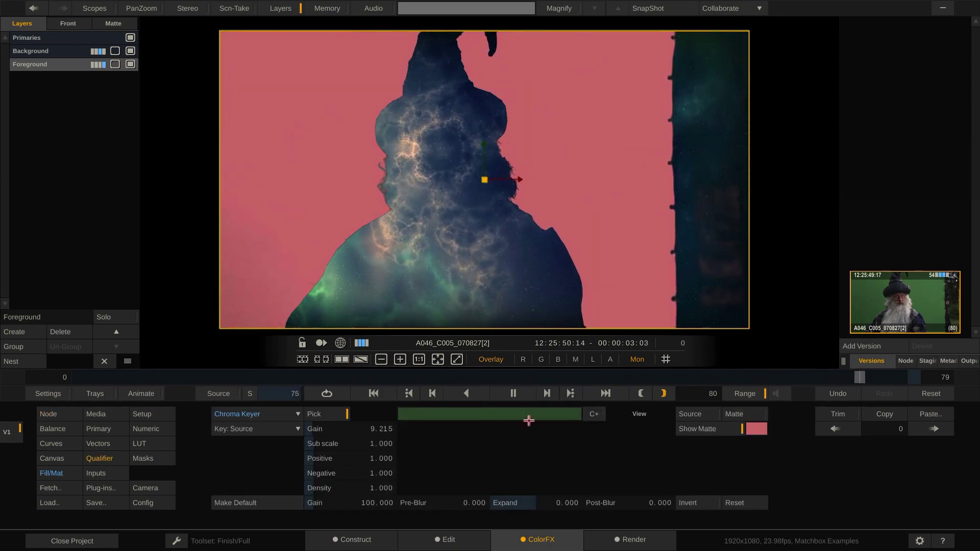
left_click(692, 501)
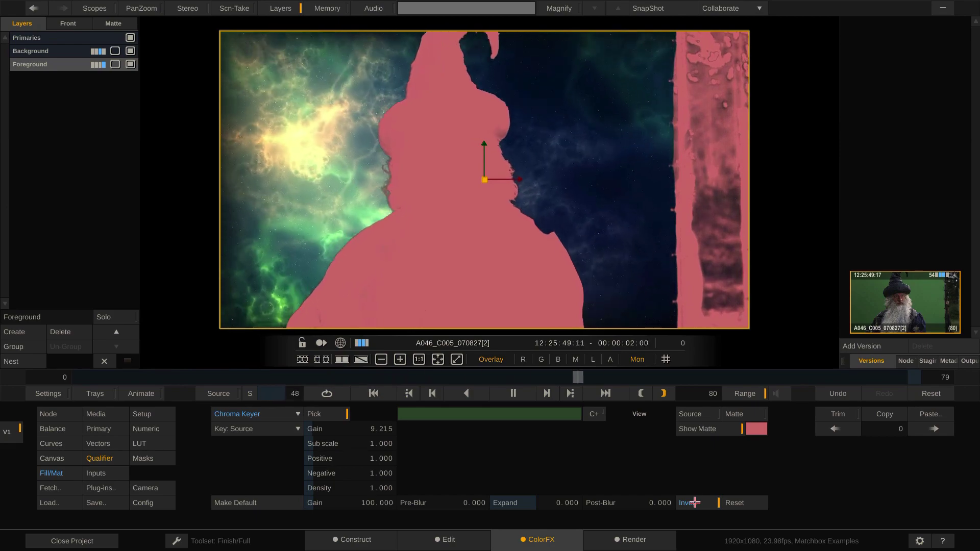
Draw a free-form mask around the wizard and raise its edge Softness.
left_click(52, 458)
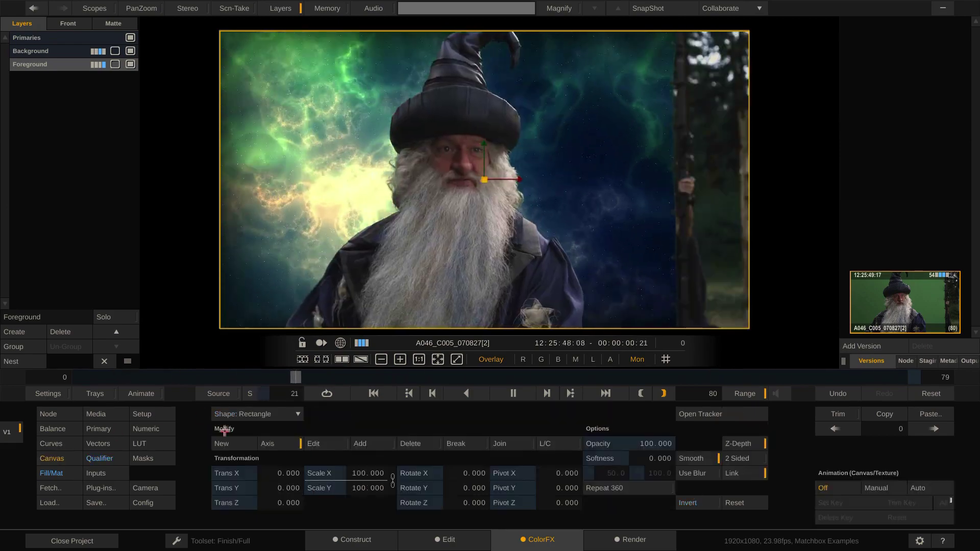
left_click(229, 435)
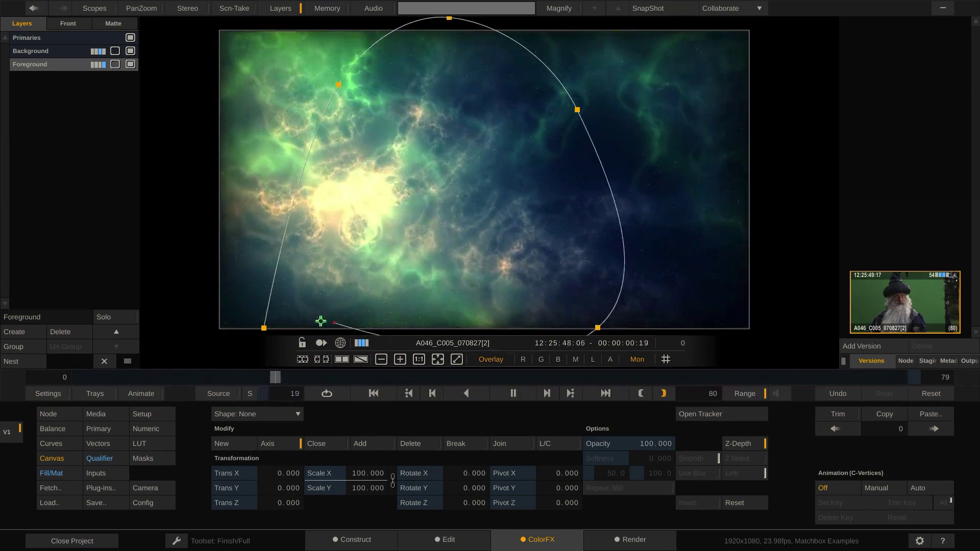
left_click(264, 328)
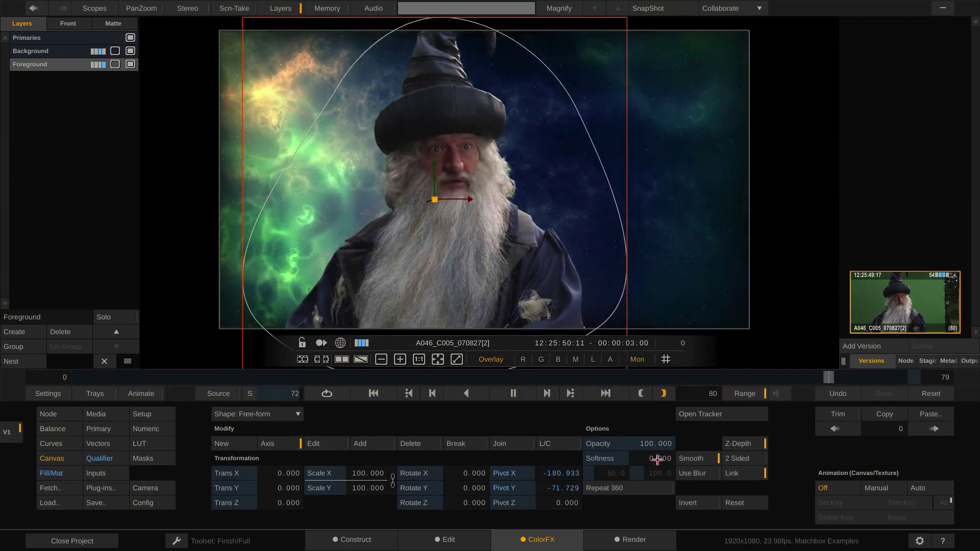
left_click_drag(657, 459, 650, 458)
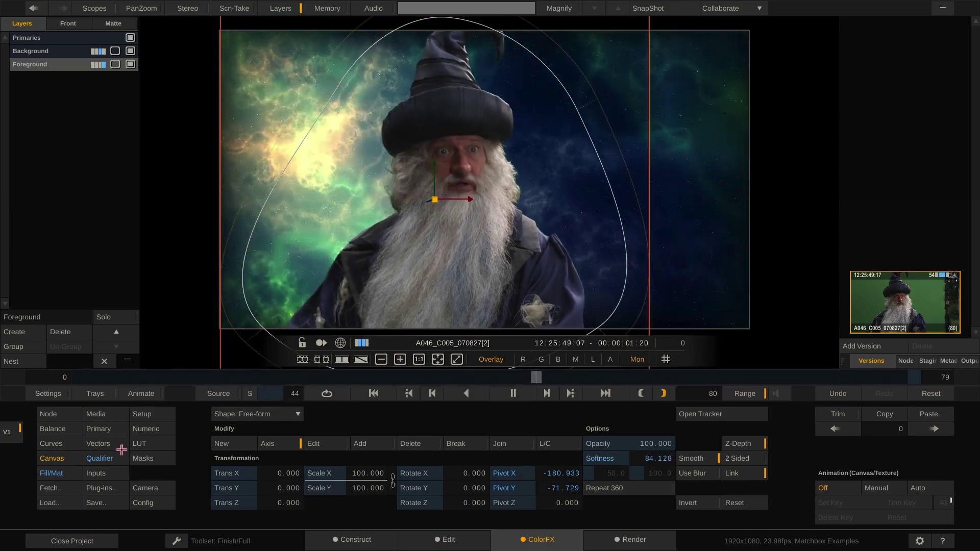
left_click(144, 429)
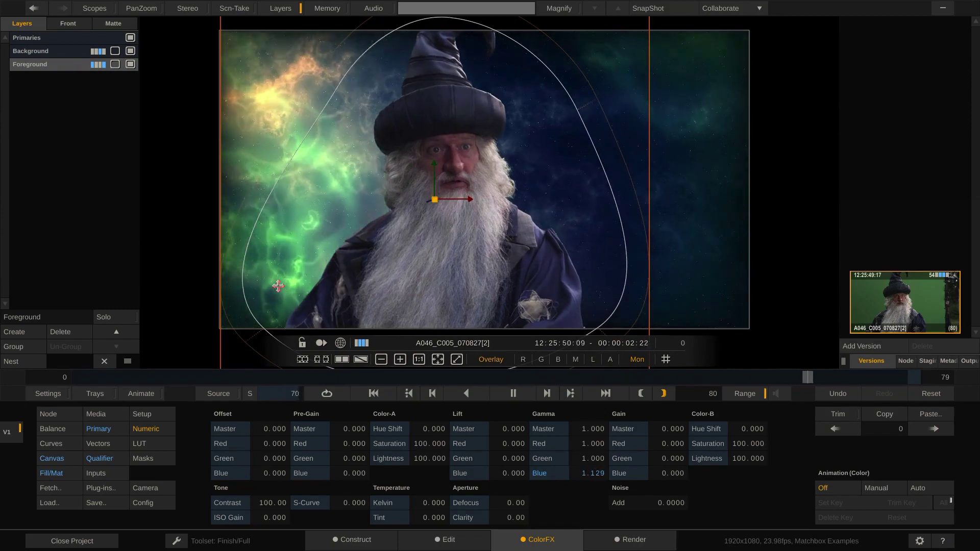
Duplicate Foreground as Foreground[1] and apply crok_digital_glitch with Drunk Vision enabled.
left_click_drag(57, 65, 61, 99)
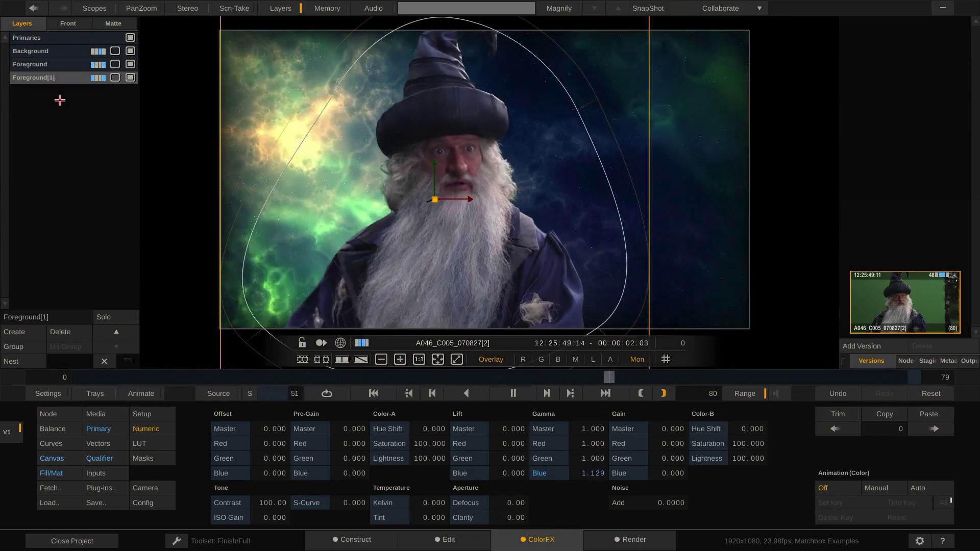
left_click(110, 490)
scroll(696, 202, "down", 15)
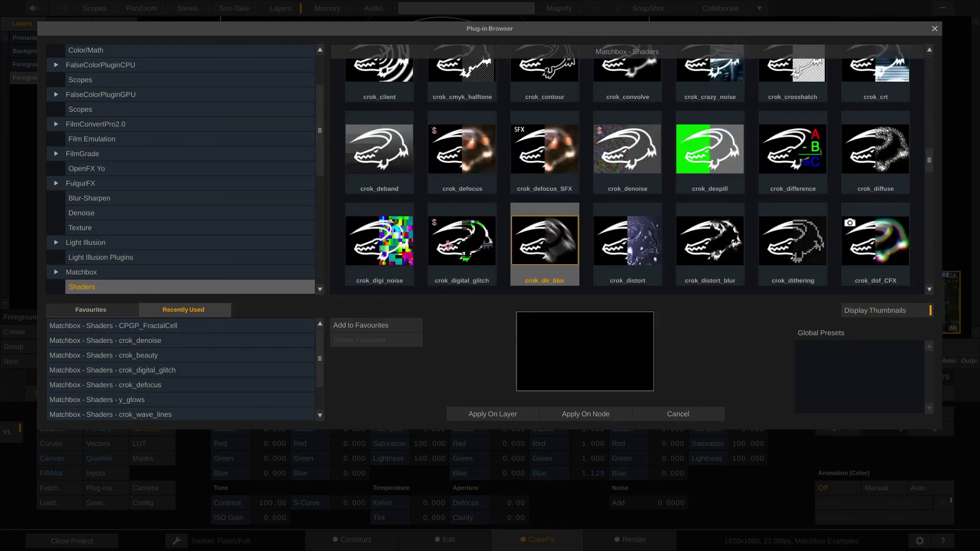
double_click(452, 244)
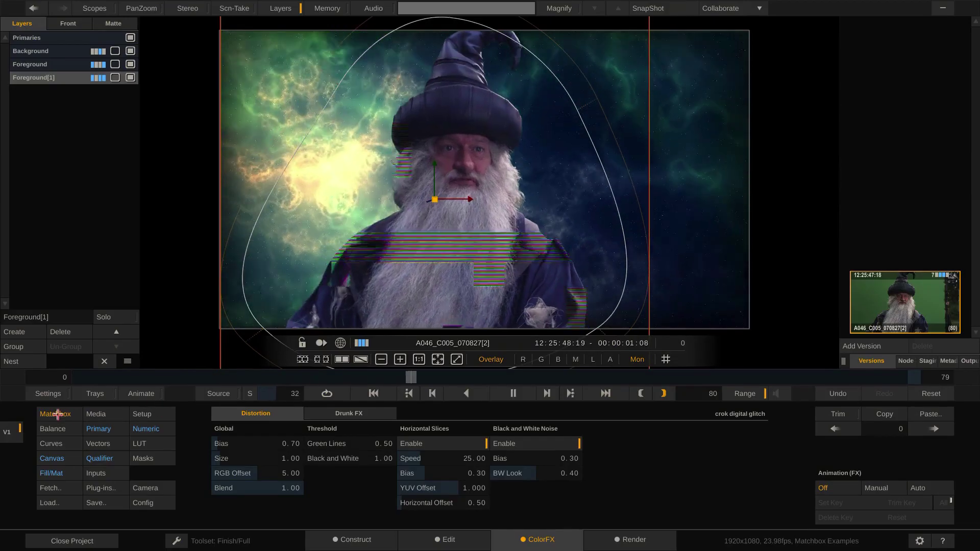
left_click(348, 414)
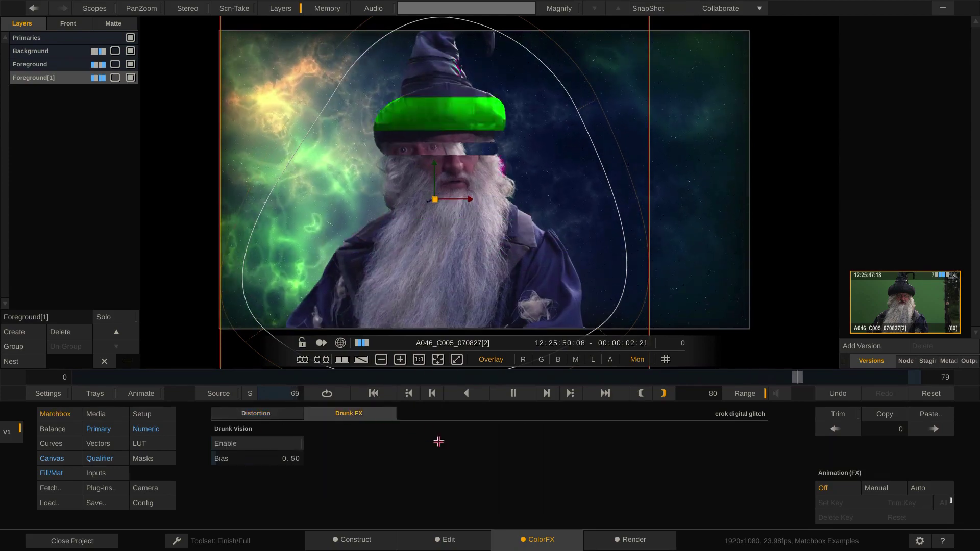
left_click(289, 444)
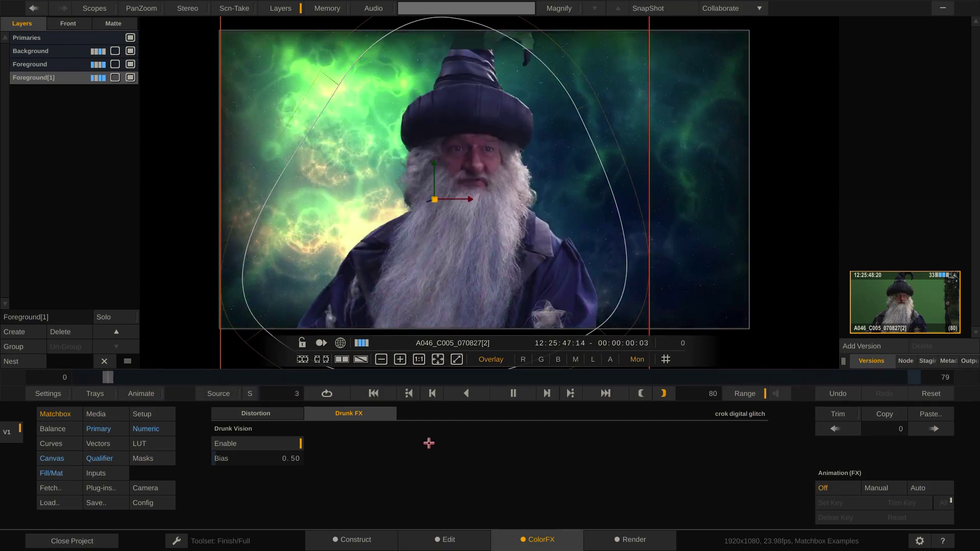
left_click(56, 473)
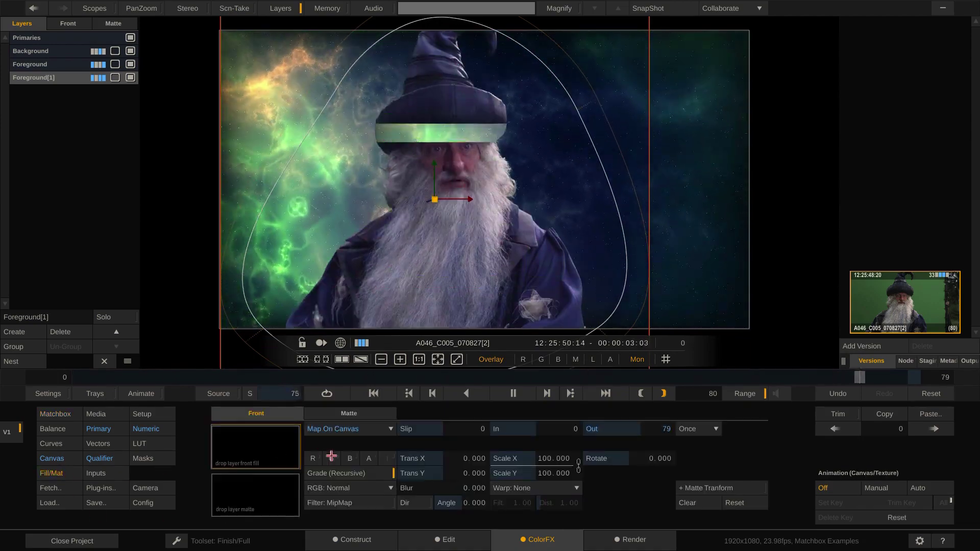
Enable the glitch layer's A channel in Fill/Mat and drag the layer right in the viewer.
left_click(372, 458)
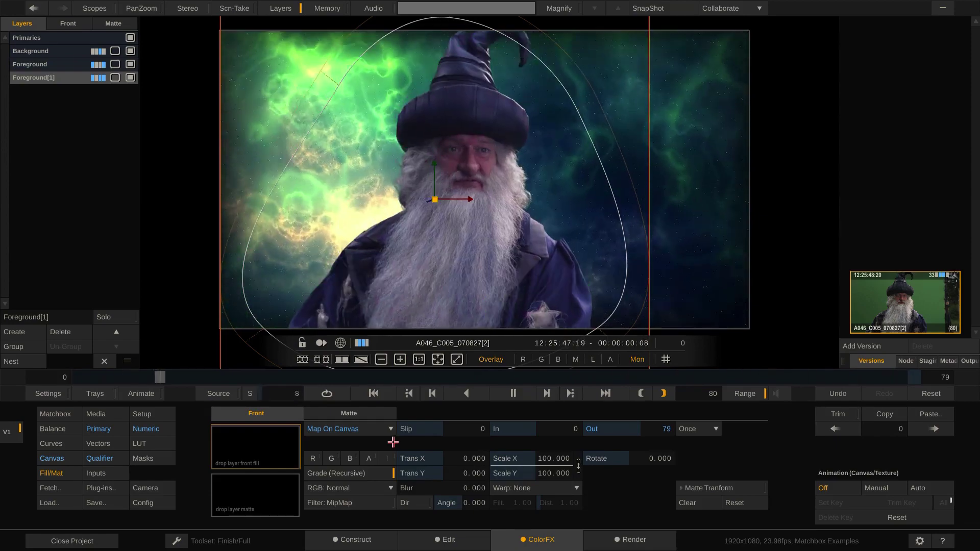
left_click(372, 429)
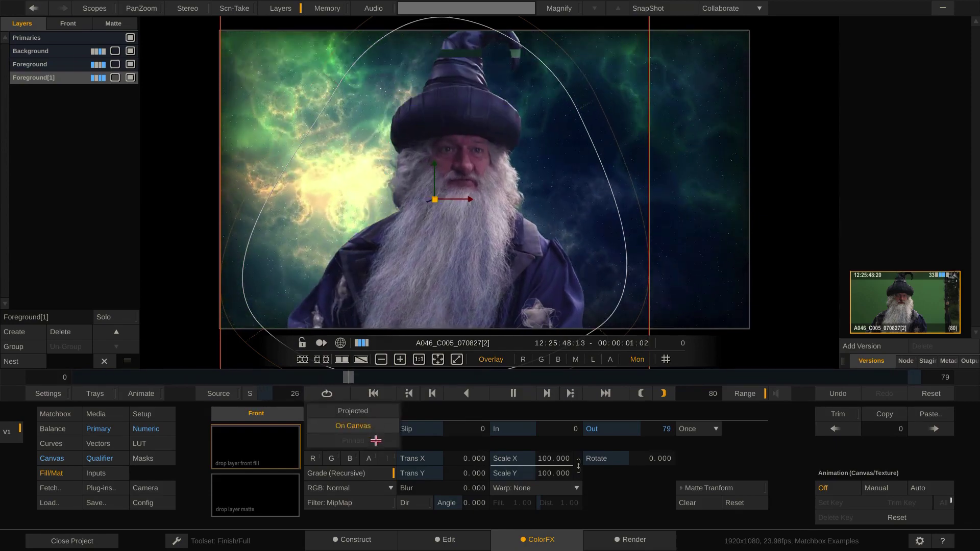
left_click(417, 441)
left_click_drag(360, 273, 468, 270)
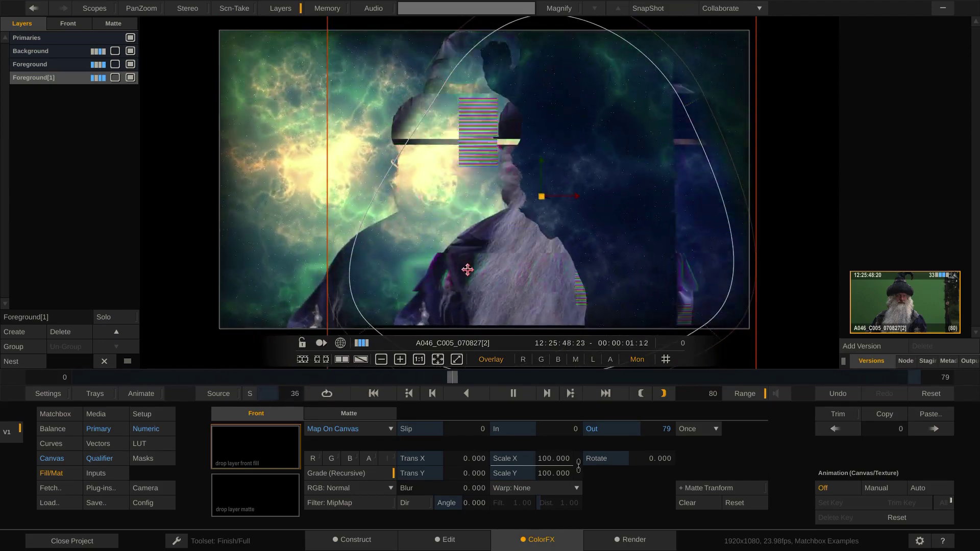
Set Map On Canvas to Projected and offset the glitch layer slightly right of the wizard.
left_click(376, 428)
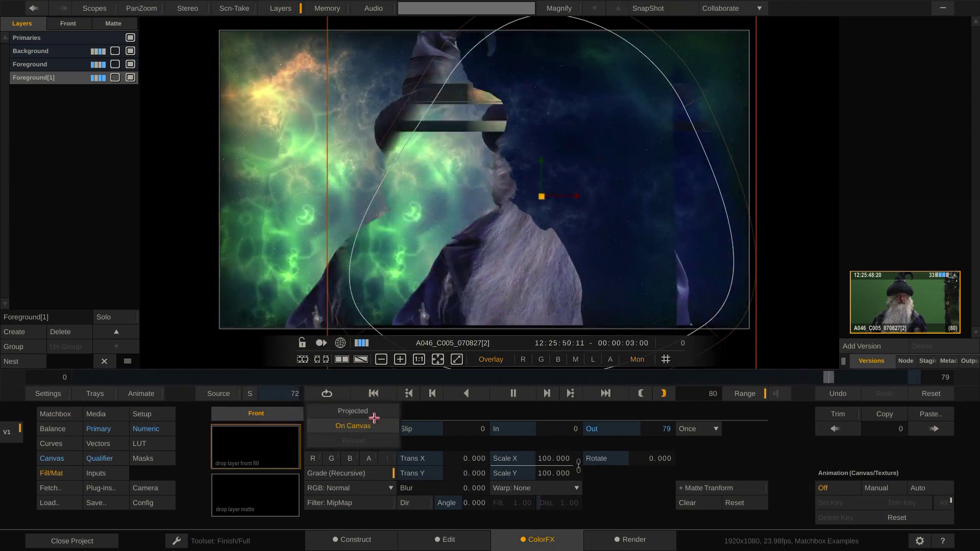
left_click(374, 411)
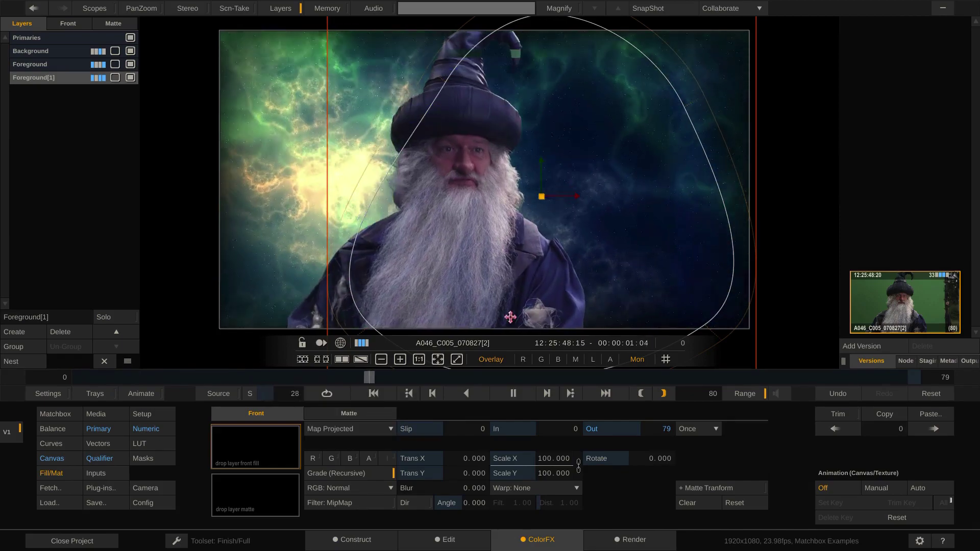
left_click_drag(517, 253, 410, 251)
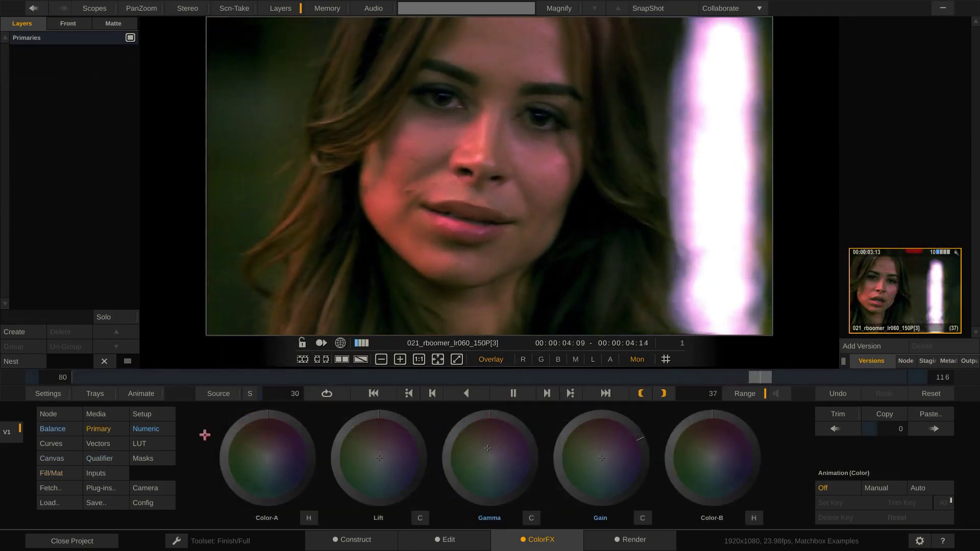
Apply crok_denoise from Plug-ins to the rboomer close-up's layer and show its Node Tree.
left_click(108, 488)
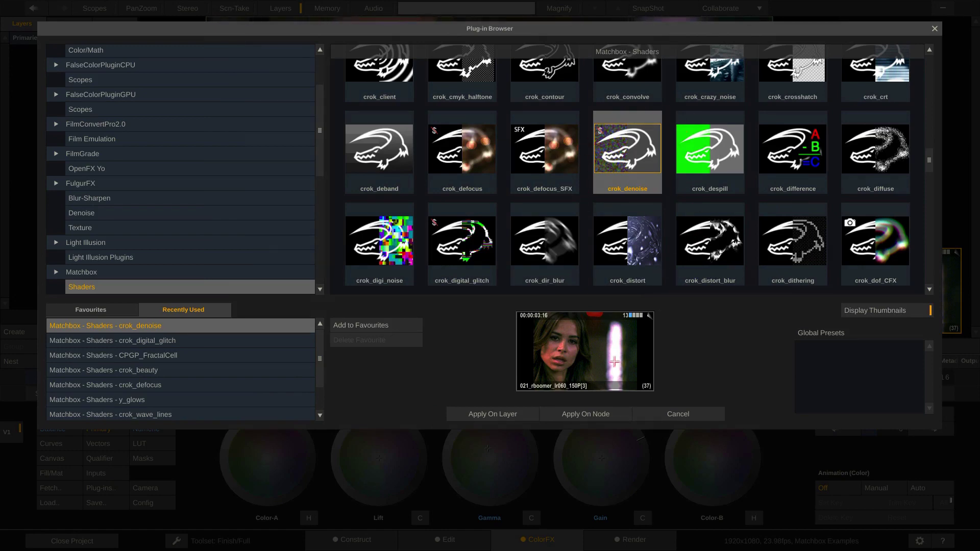
left_click(468, 414)
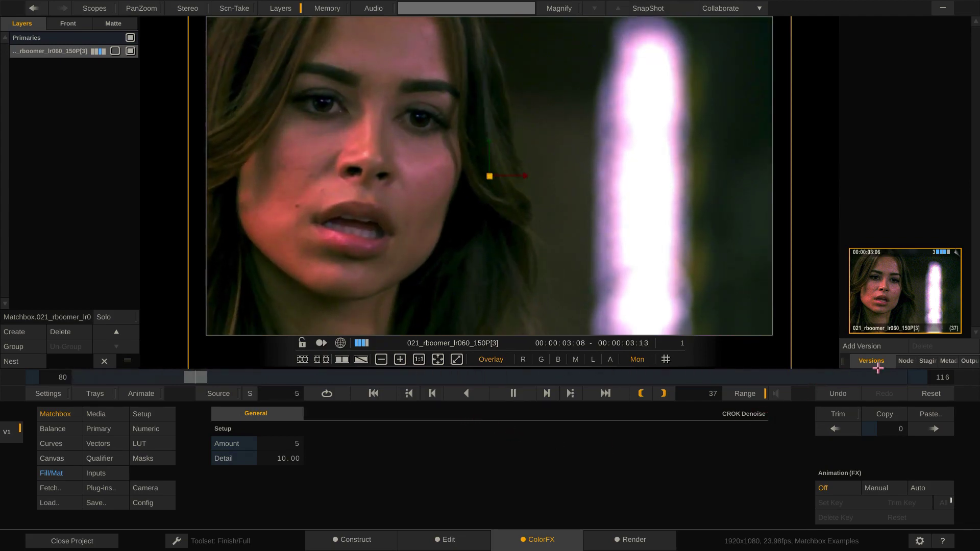
left_click(906, 361)
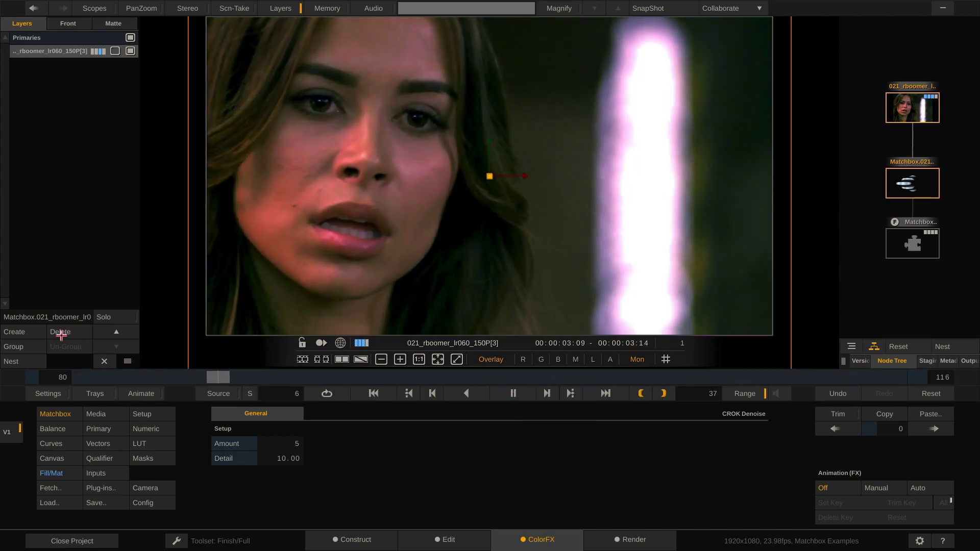
Delete the denoise layer and reapply crok_denoise as its own Matchbox node.
left_click(61, 331)
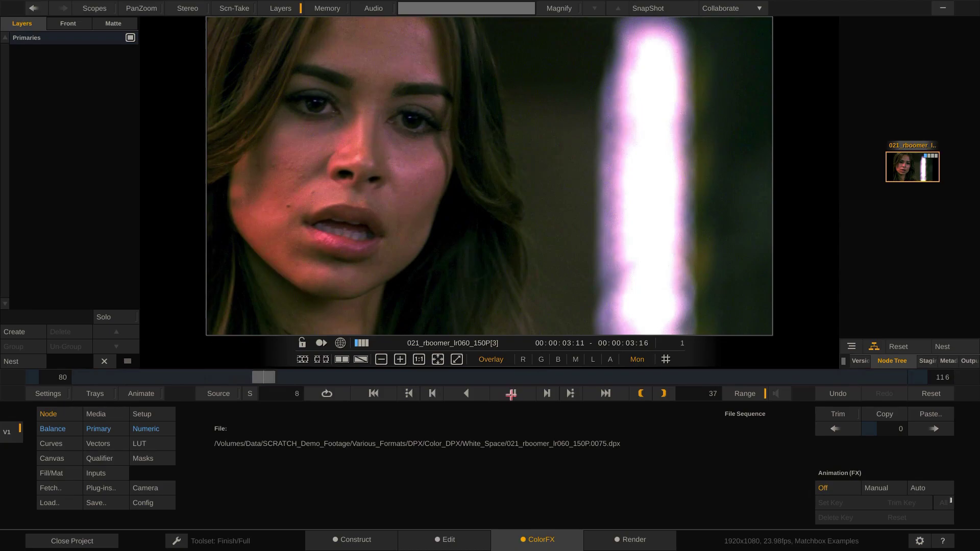
left_click(506, 397)
left_click(94, 489)
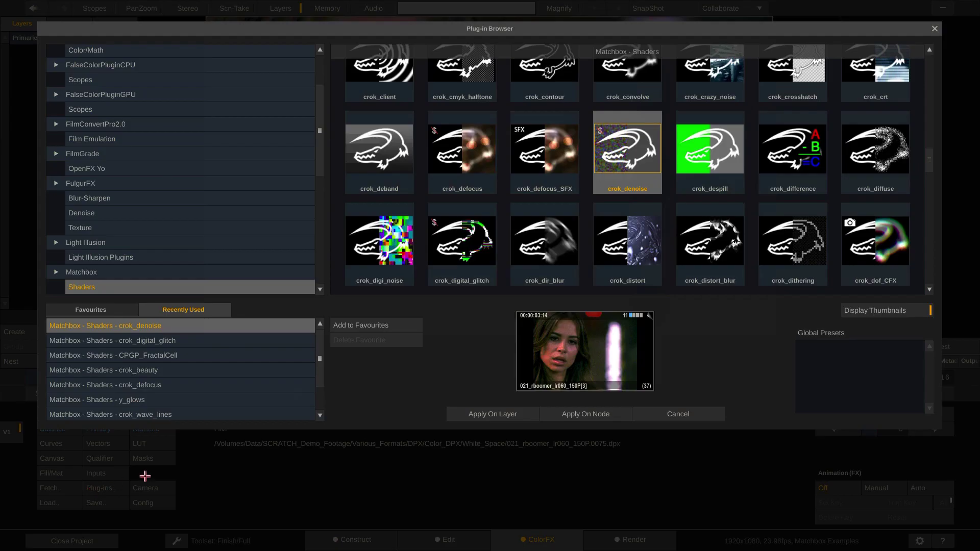
left_click(568, 413)
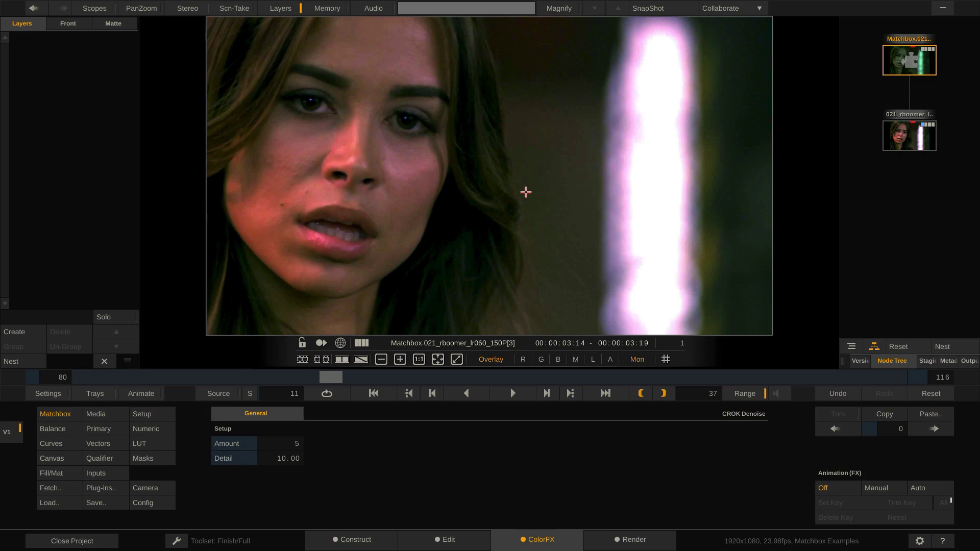
Check the source clip's media info, return to CROK Denoise settings, and zoom out to full frame.
scroll(526, 192, "up", 5)
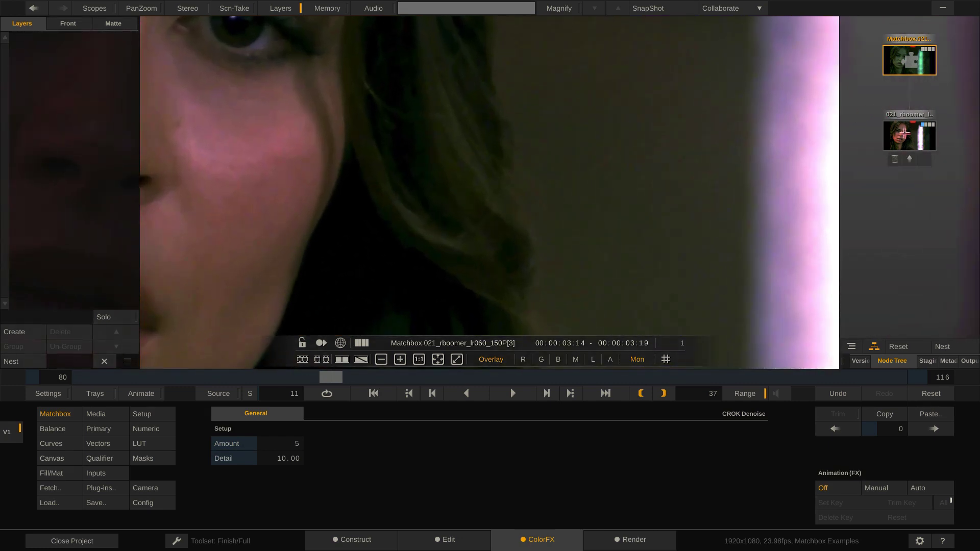
left_click(904, 132)
left_click(909, 59)
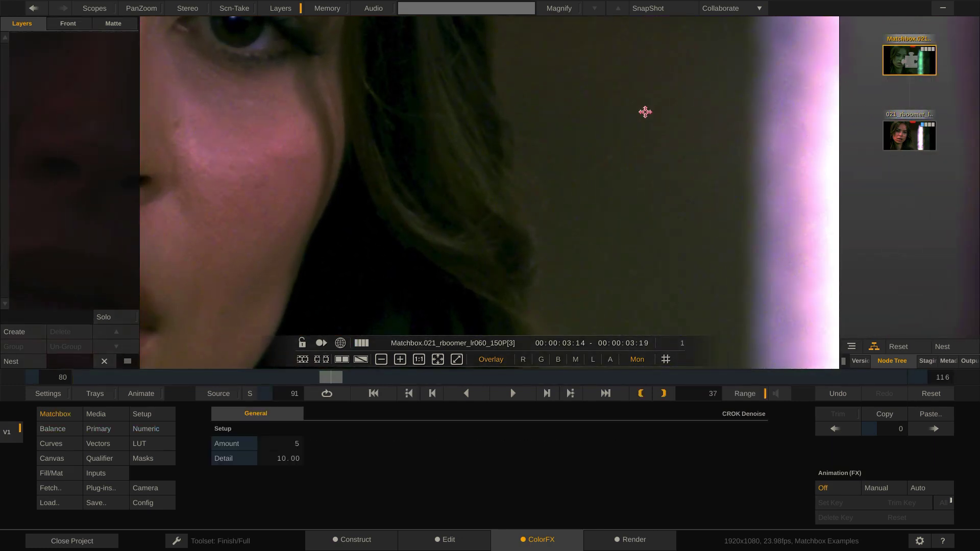
scroll(645, 112, "down", 5)
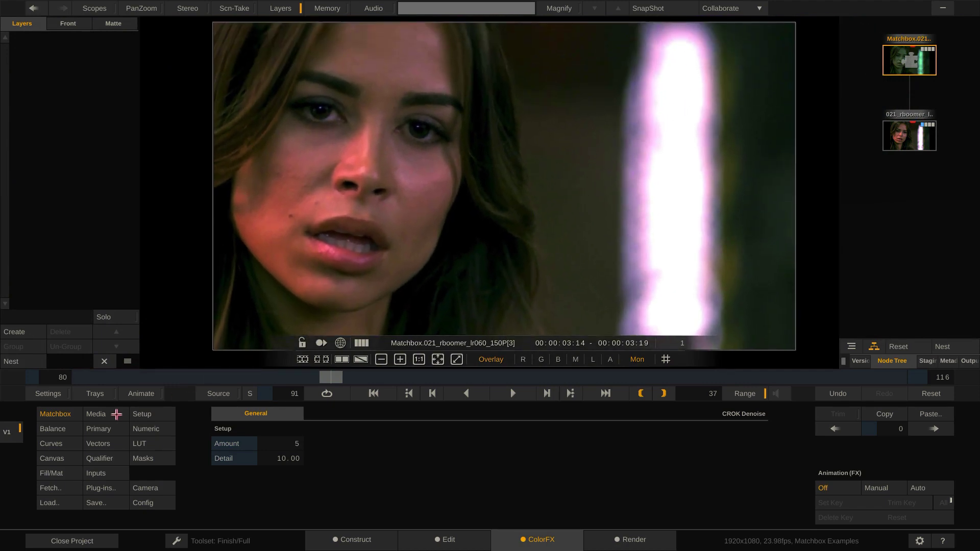
Cache all 37 frames of the denoise Matchbox node into Cache/Matchbox with Cache Input.
left_click(116, 415)
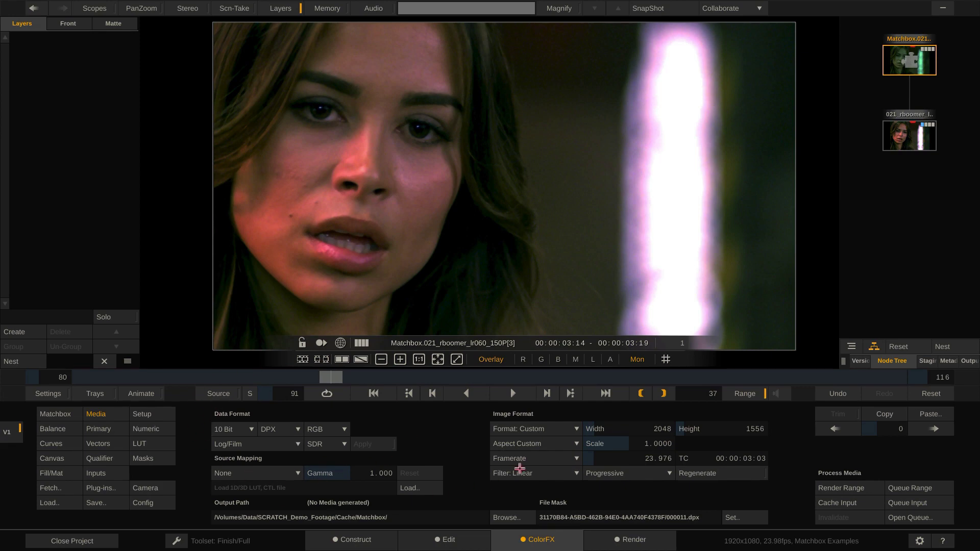
left_click(826, 502)
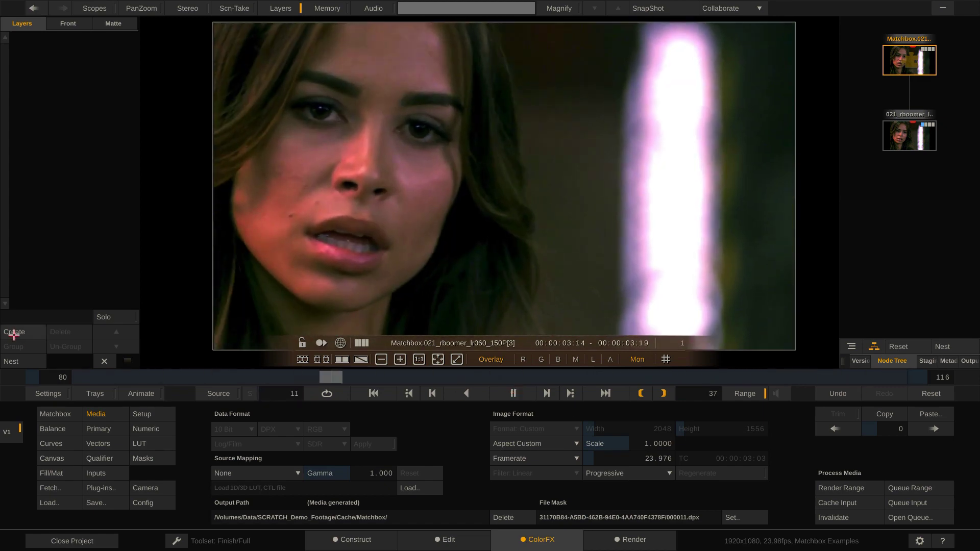
Add Layer-1 with a lowered Lift Red tint, compare against the 021_rboomer source, then reselect Matchbox.
left_click(15, 333)
left_click(147, 428)
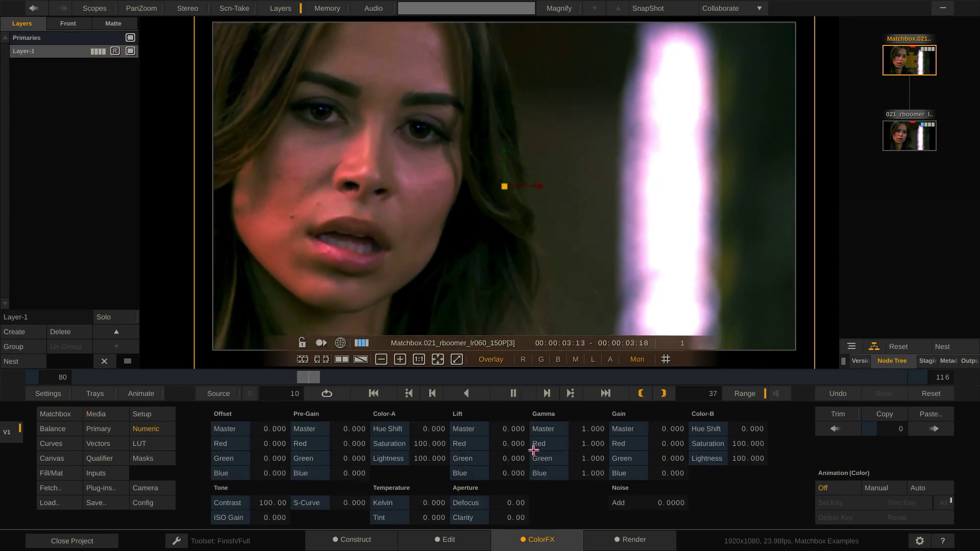
mouse_move(516, 443)
left_mouse_down()
mouse_move(492, 457)
mouse_move(505, 436)
mouse_move(478, 443)
mouse_move(515, 440)
left_mouse_up()
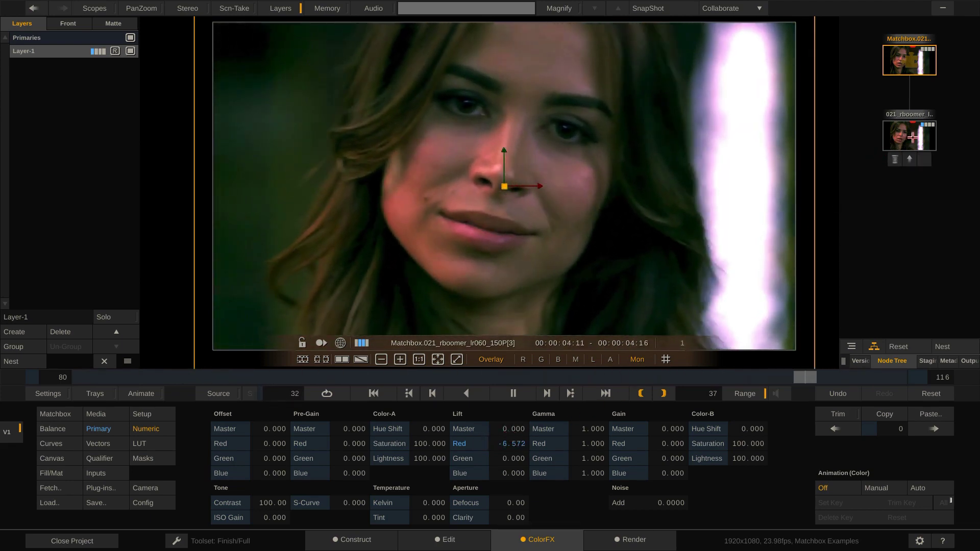
left_click(912, 137)
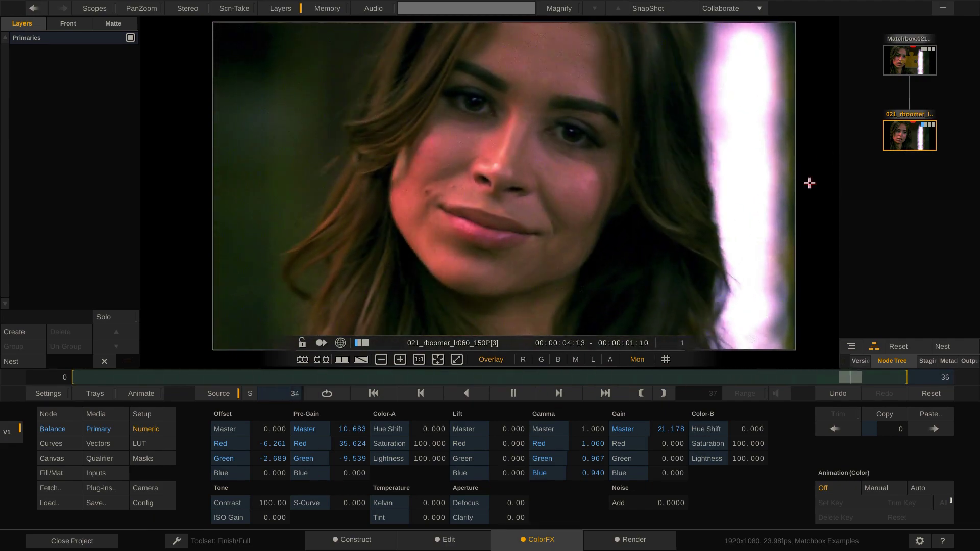
mouse_move(910, 136)
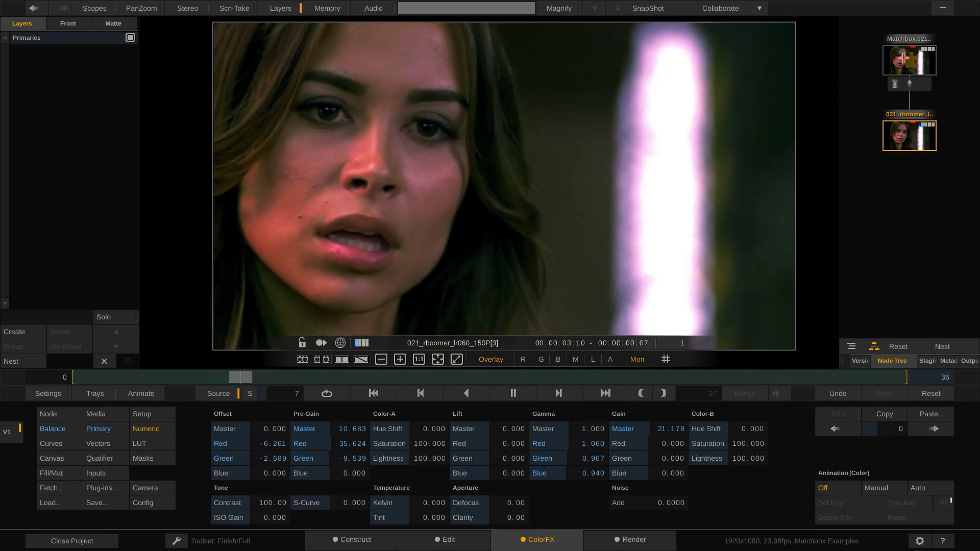
left_click(903, 58)
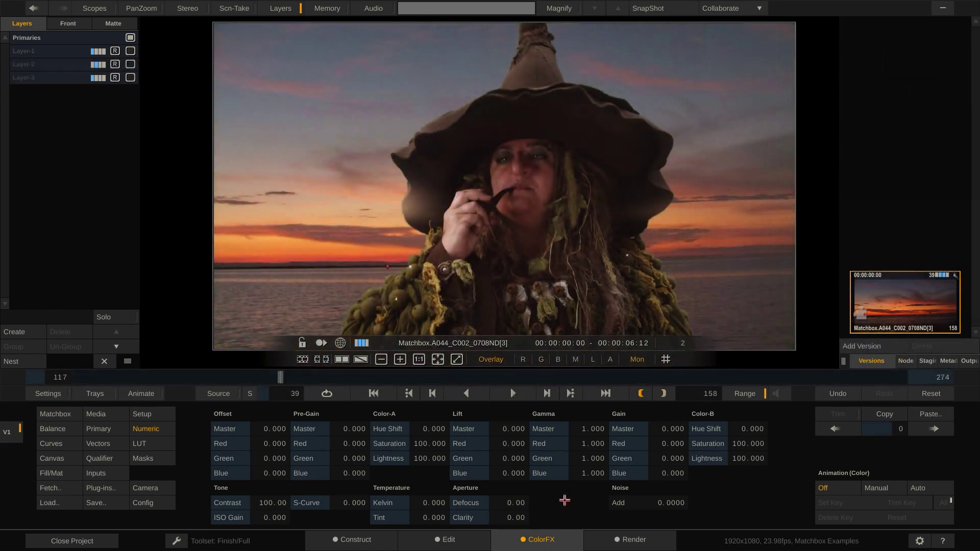
Recentre the viewer, show the crok lightwrap parameters, and widen the Node Tree panel to see every node.
scroll(586, 163, "down", 2)
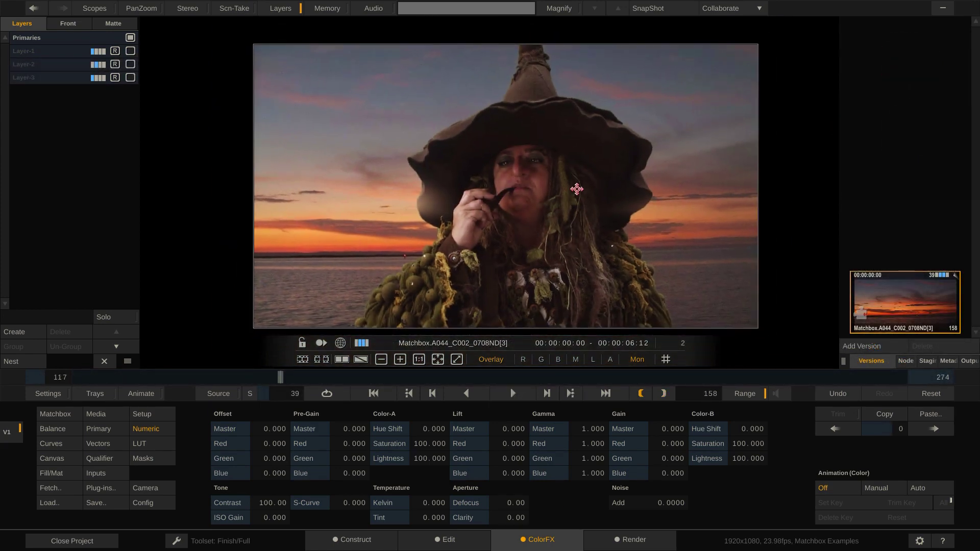
left_click_drag(587, 189, 566, 183)
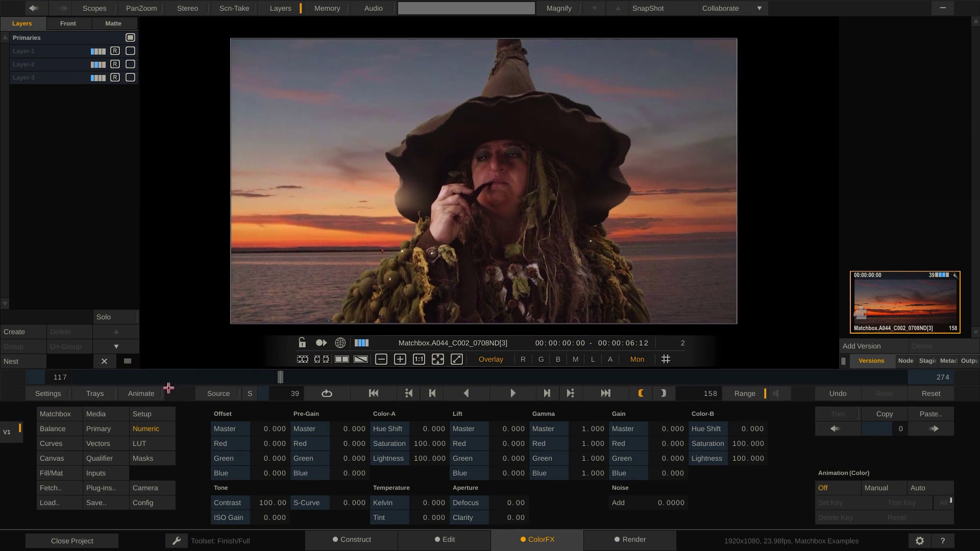
left_click(65, 411)
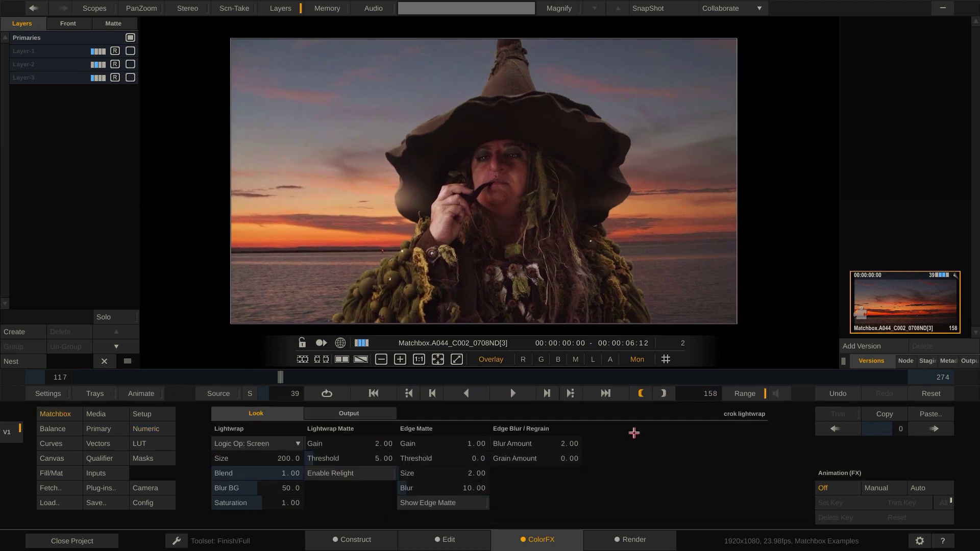
left_click(906, 361)
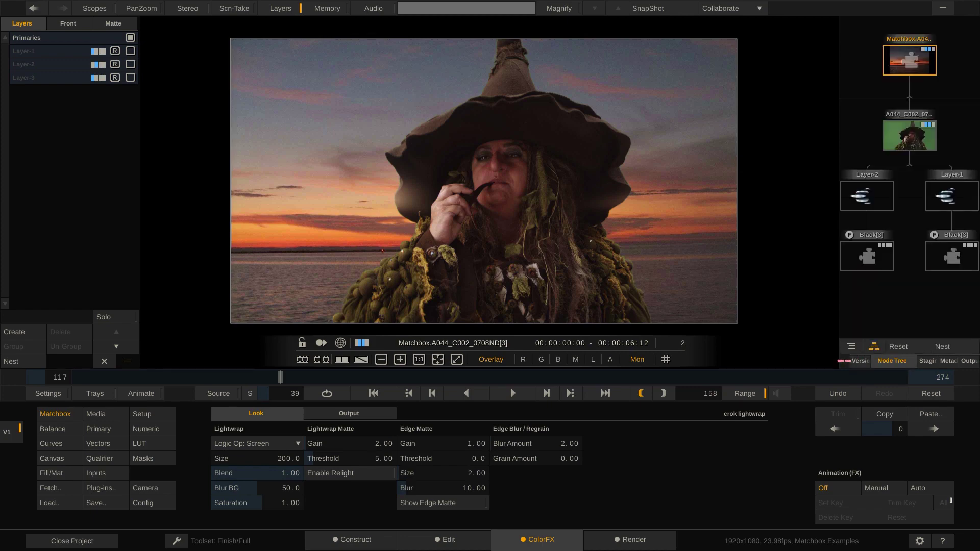
left_click_drag(843, 361, 669, 360)
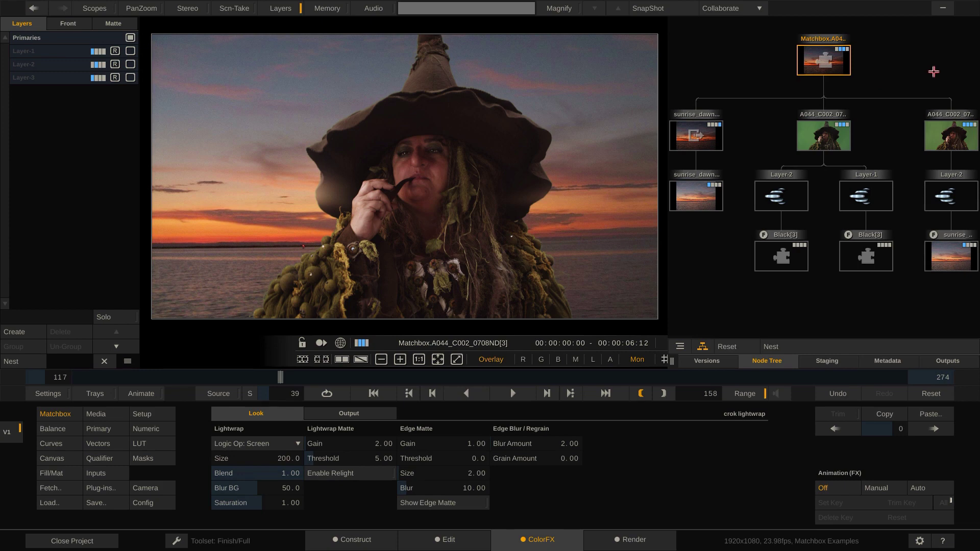
left_click(953, 134)
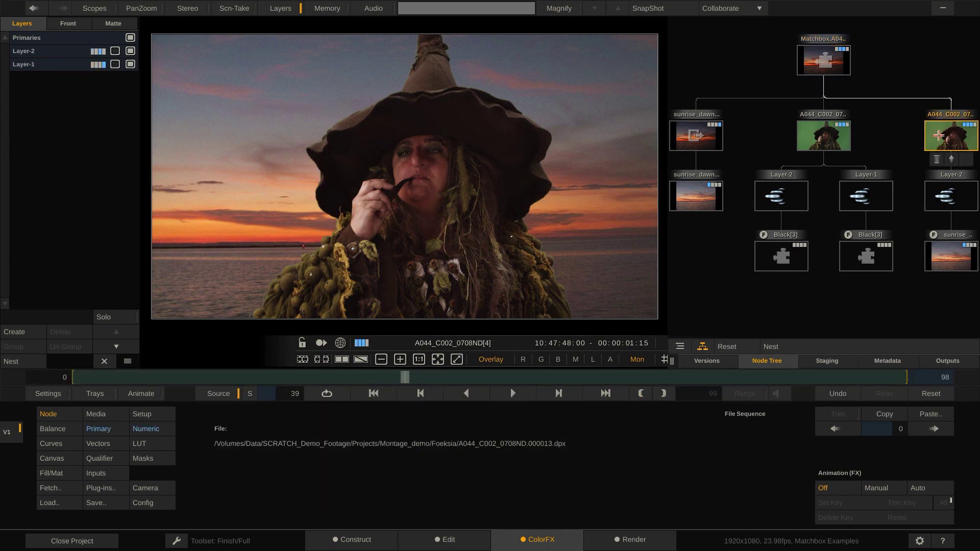
left_click(130, 63)
left_click(130, 64)
left_click(131, 51)
left_click(131, 51)
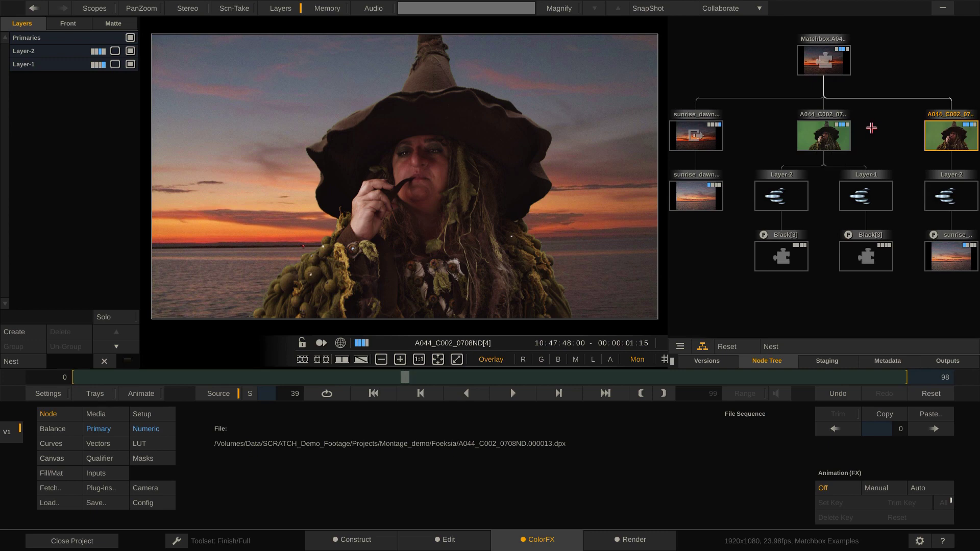
left_click(834, 132)
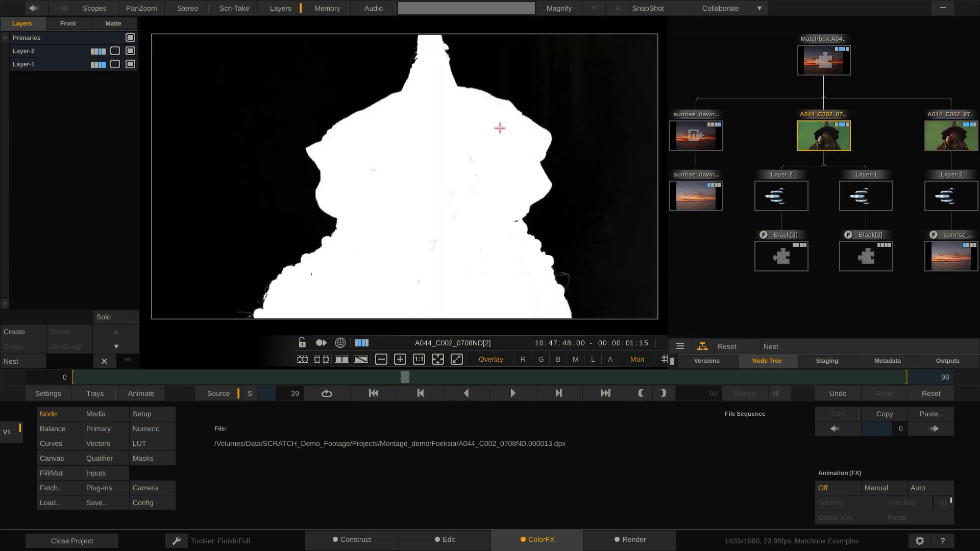
left_click(130, 64)
left_click(130, 64)
left_click(131, 51)
left_click(131, 50)
left_click(694, 135)
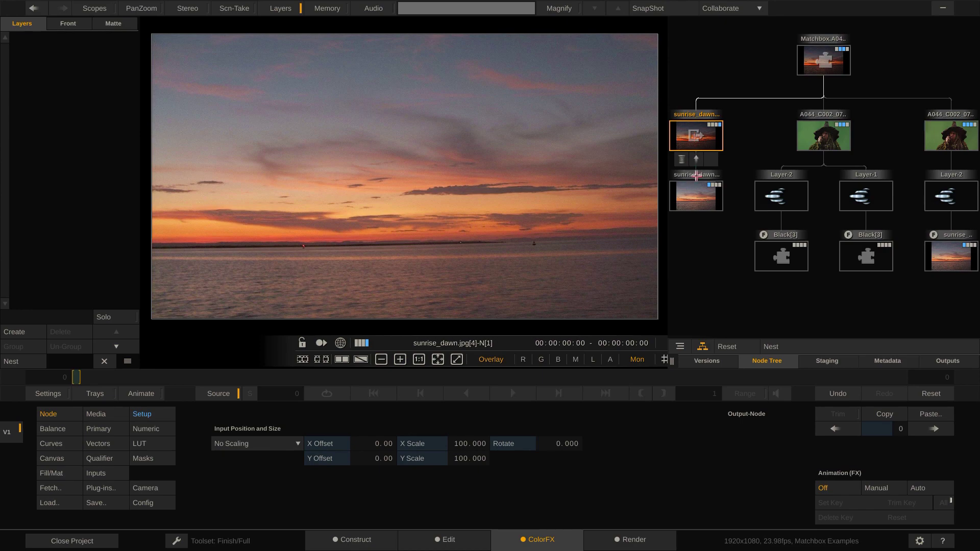
left_click(697, 188)
left_click(695, 136)
mouse_move(821, 57)
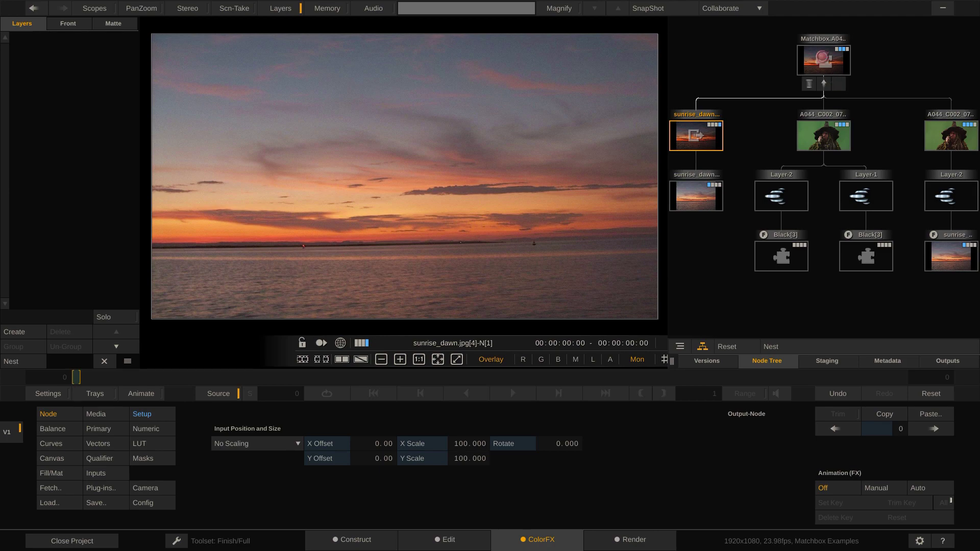
left_click(822, 56)
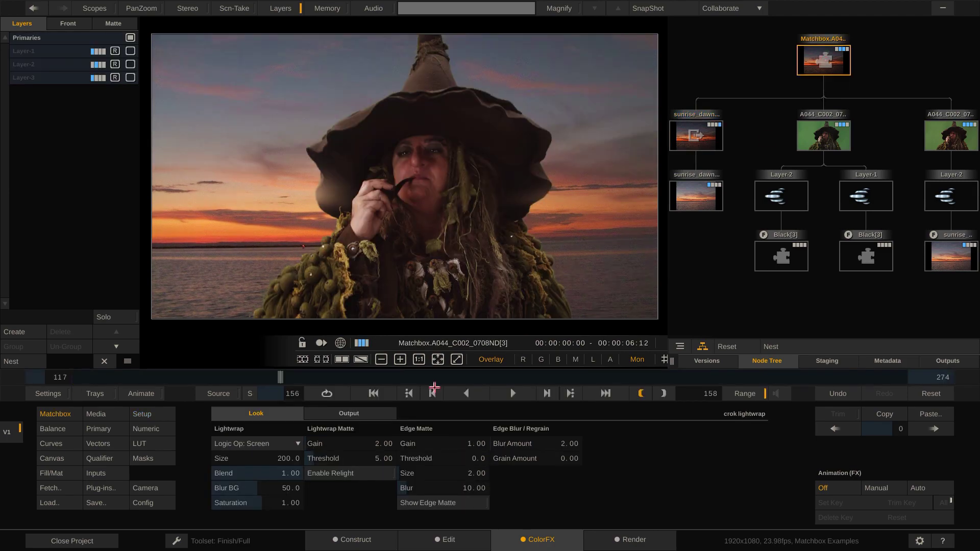
left_click(114, 473)
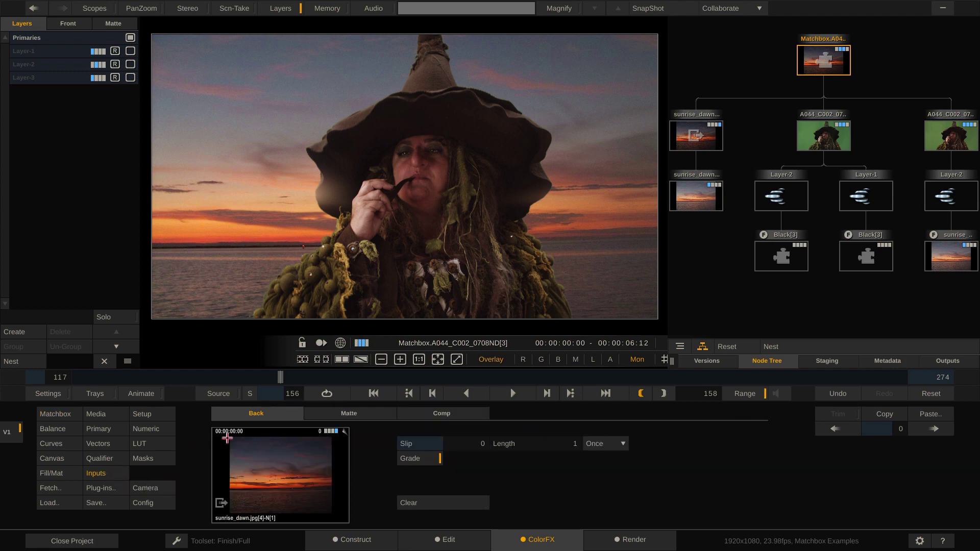
left_click(341, 414)
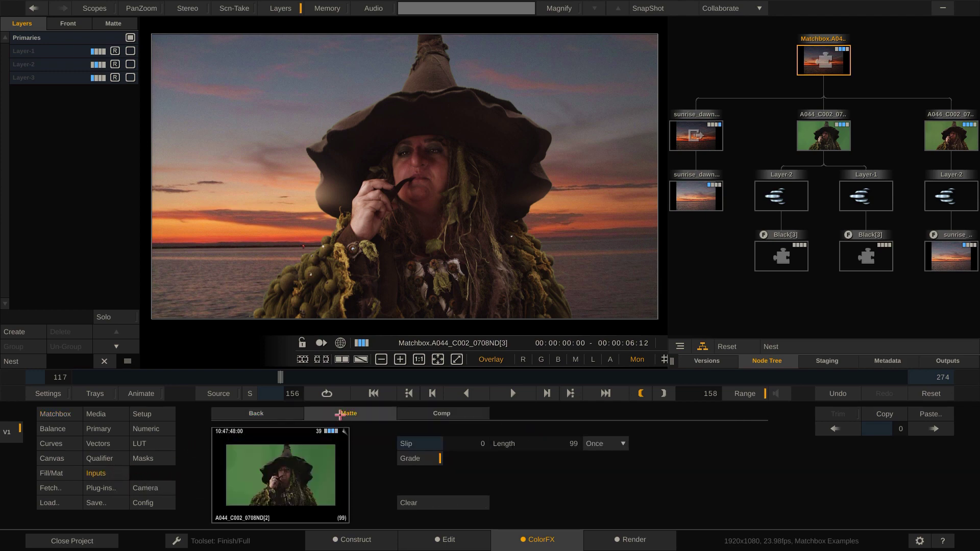
left_click(440, 413)
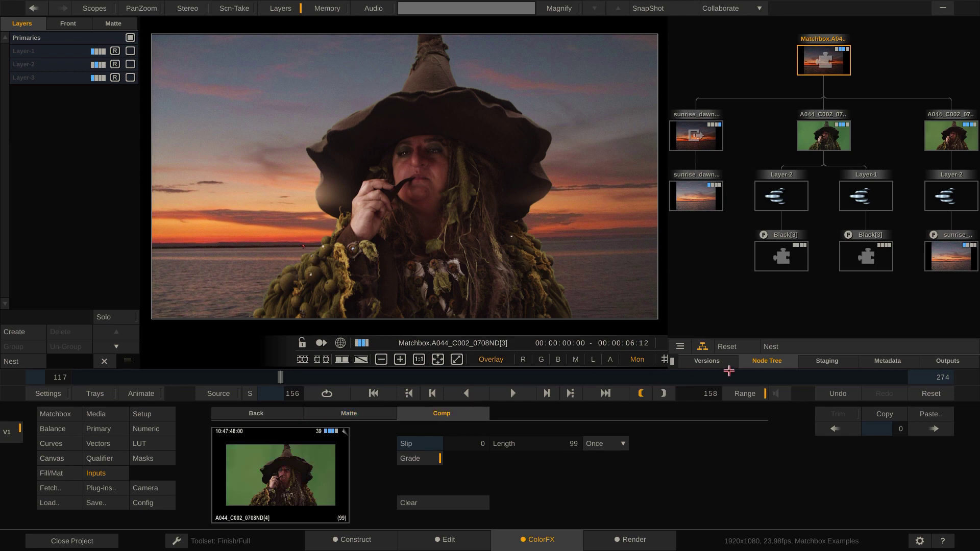
left_click(818, 361)
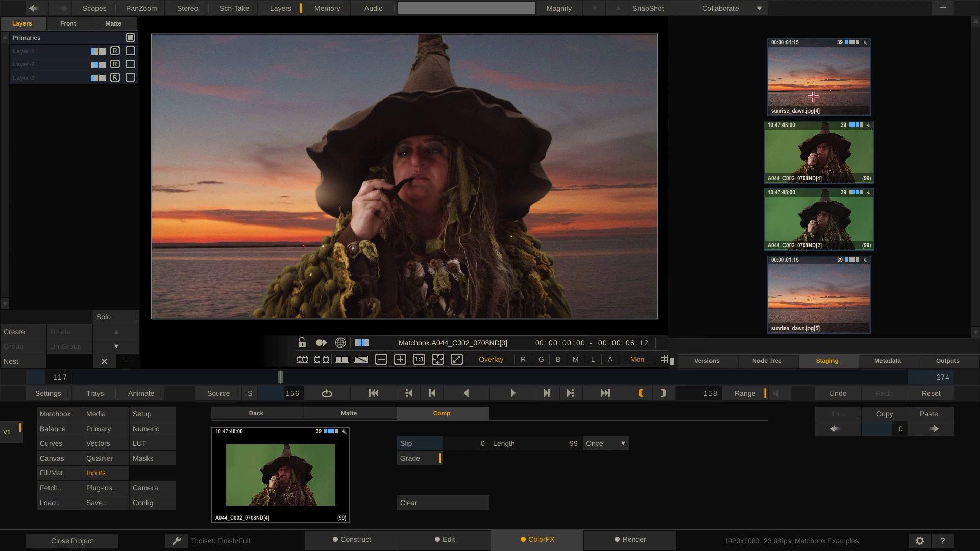
left_click(771, 360)
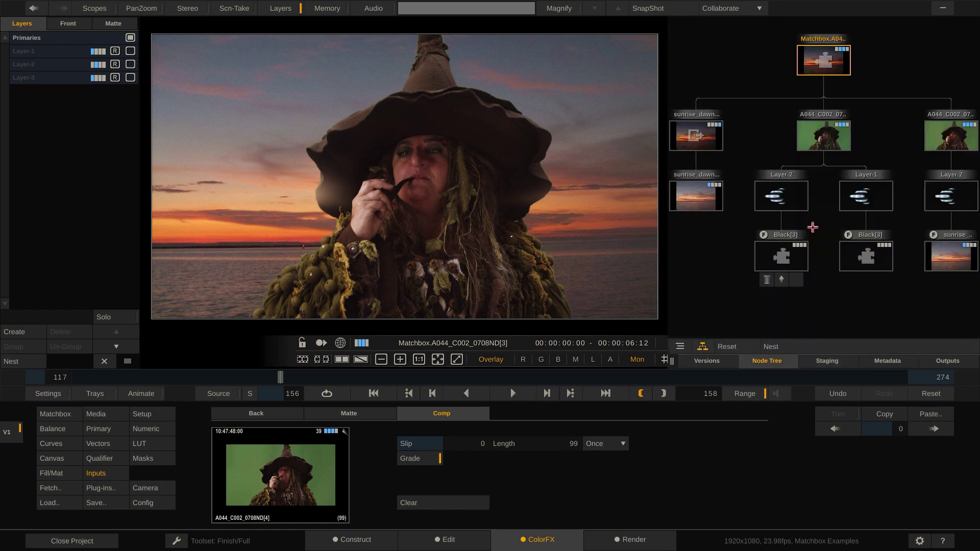
mouse_move(951, 133)
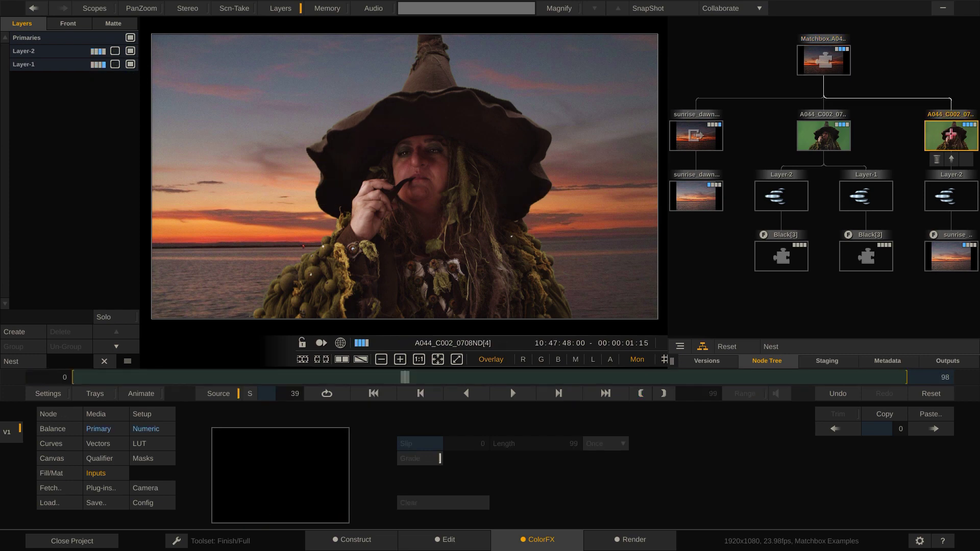
mouse_move(822, 61)
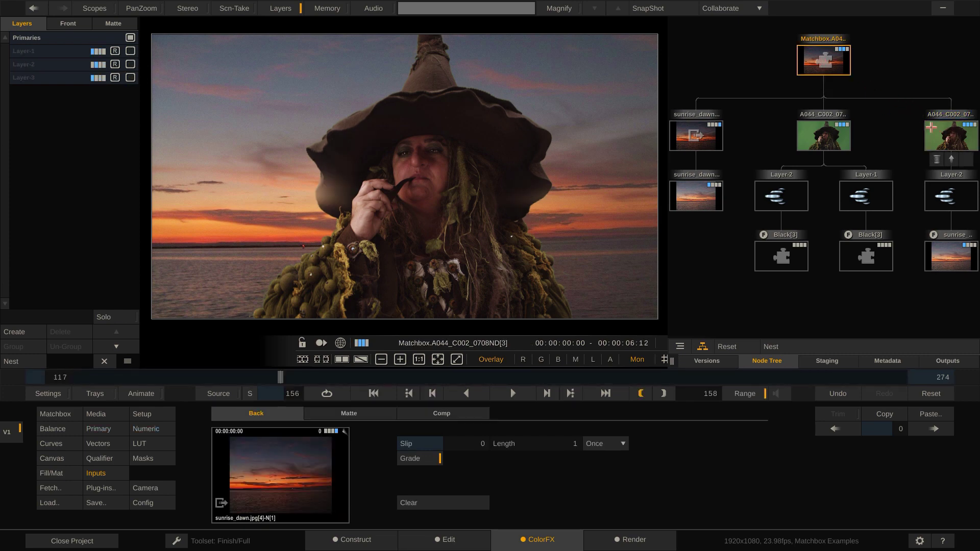
left_click(946, 135)
left_click(822, 60)
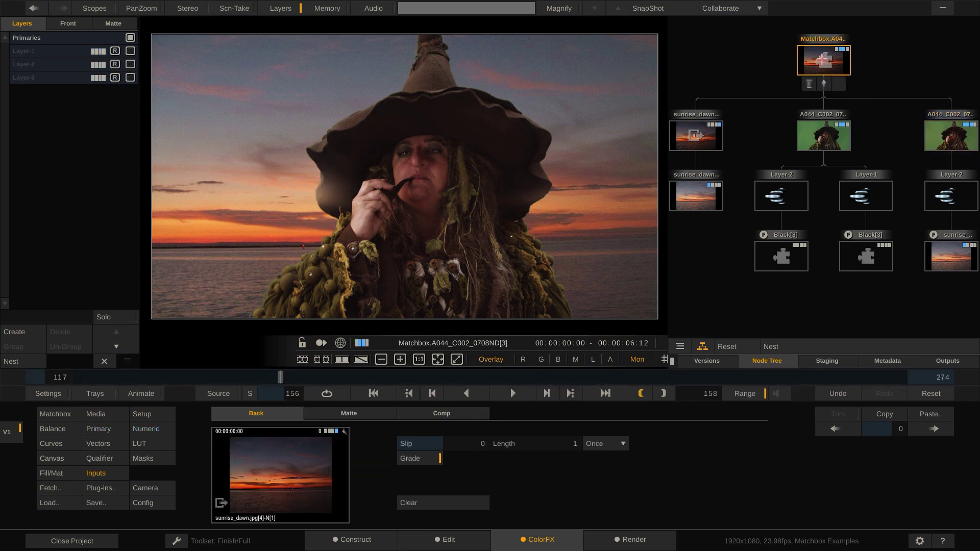
left_click(59, 414)
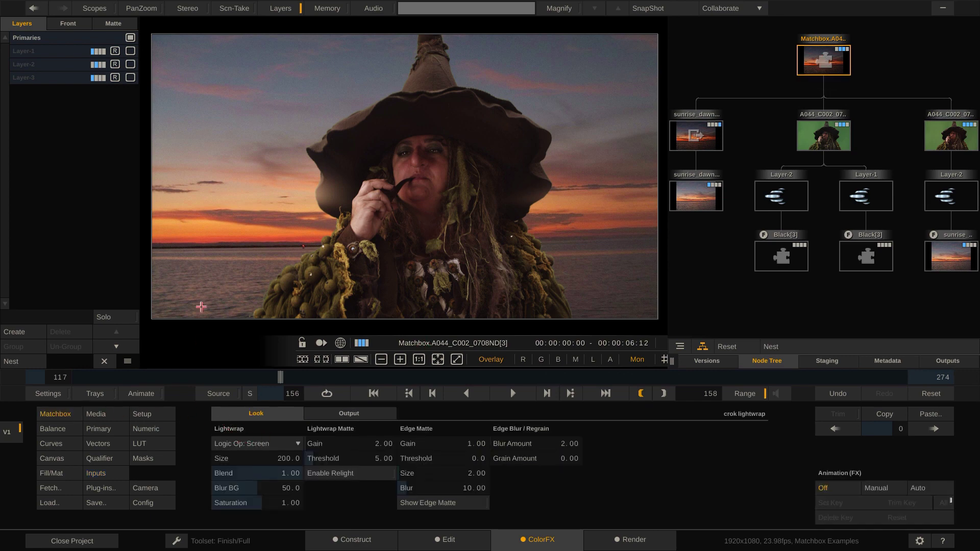
Activate Layer-1, Layer-2 and Layer-3, toggling Layer-3 once to compare, then zoom out the Node Tree.
left_click(131, 51)
left_click(131, 64)
left_click(130, 78)
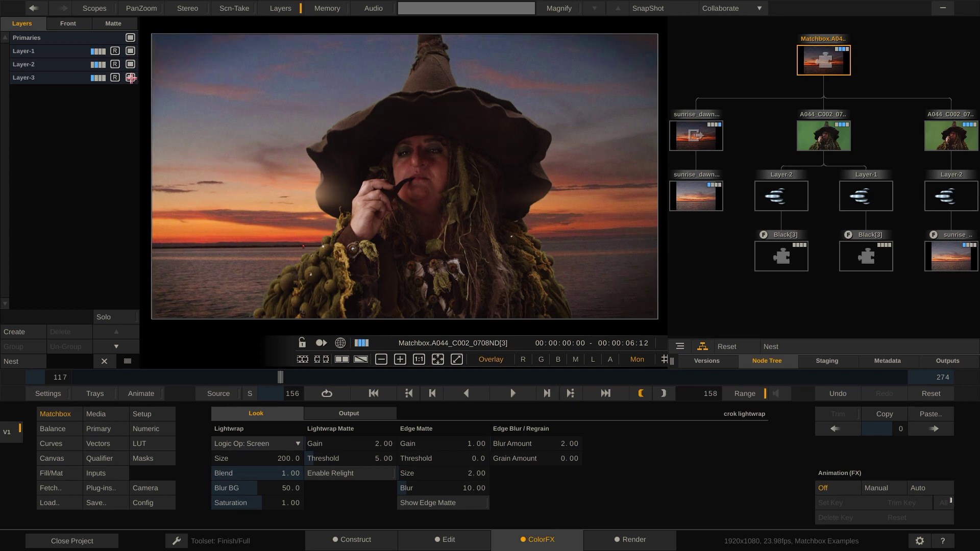
left_click(130, 77)
left_click(131, 78)
scroll(830, 172, "down", 2)
scroll(829, 172, "down", 2)
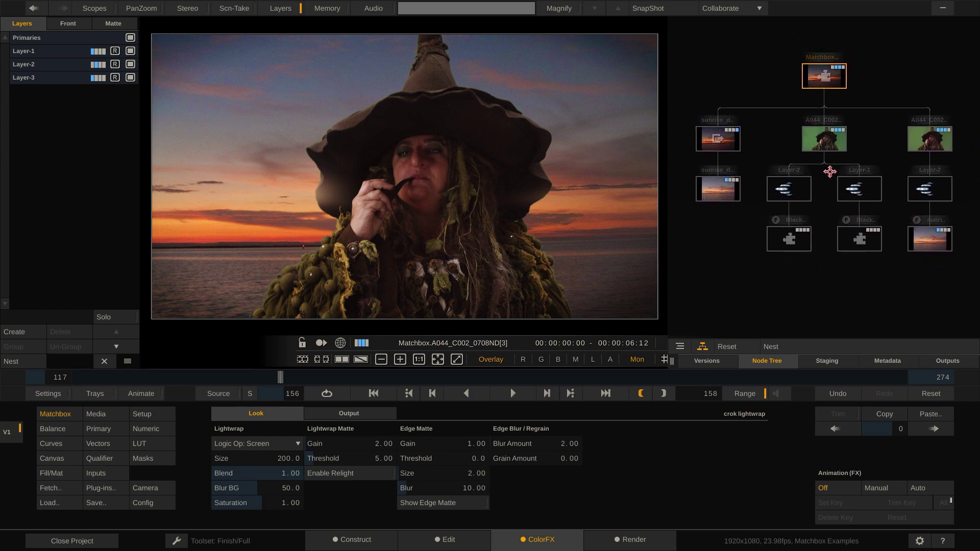